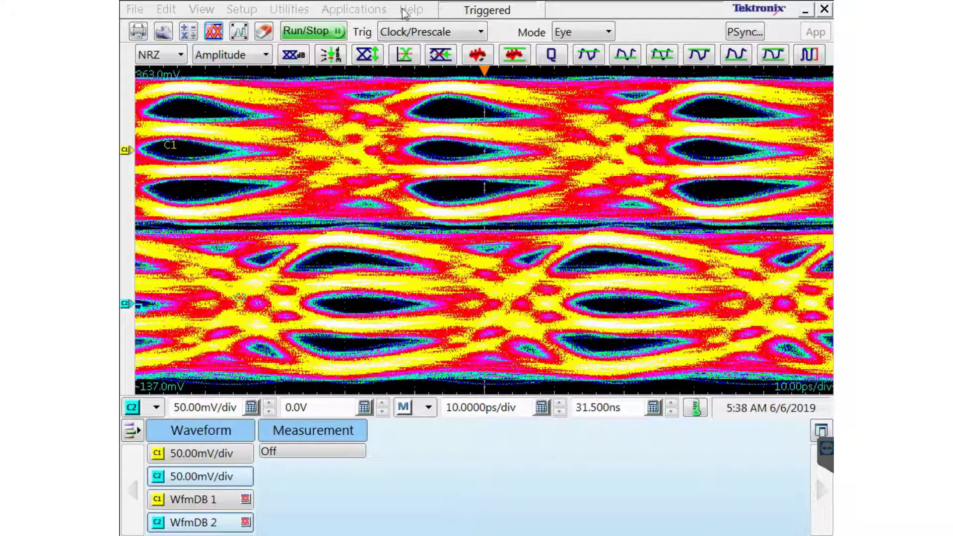
Load the factory Default Setup and confirm, clearing every waveform from the graticule.
left_click(242, 10)
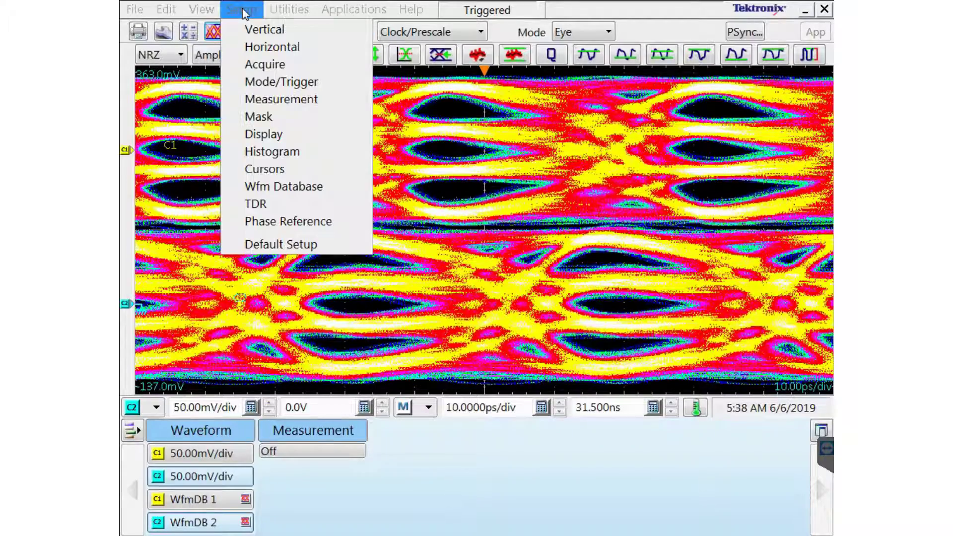
left_click(307, 242)
left_click(526, 326)
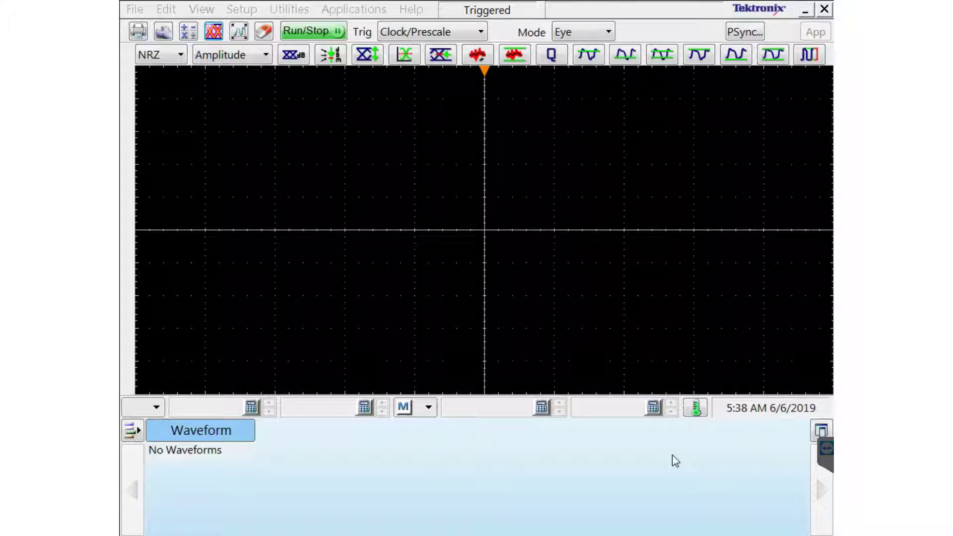
left_click(696, 410)
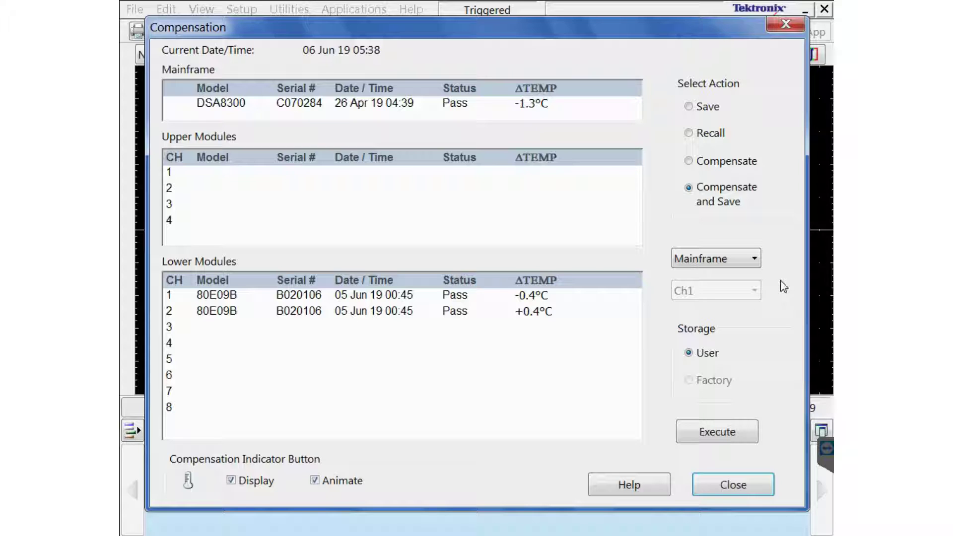
left_click(736, 262)
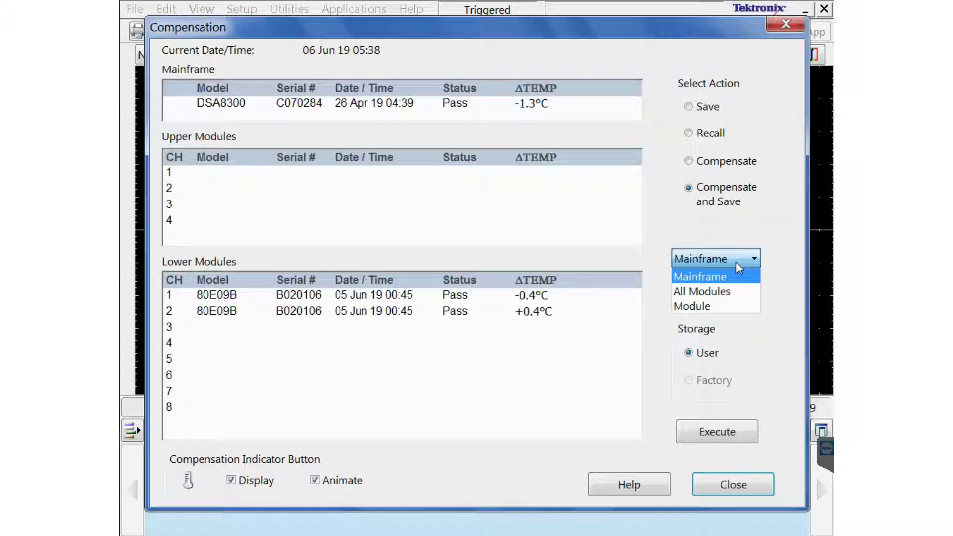
left_click(737, 264)
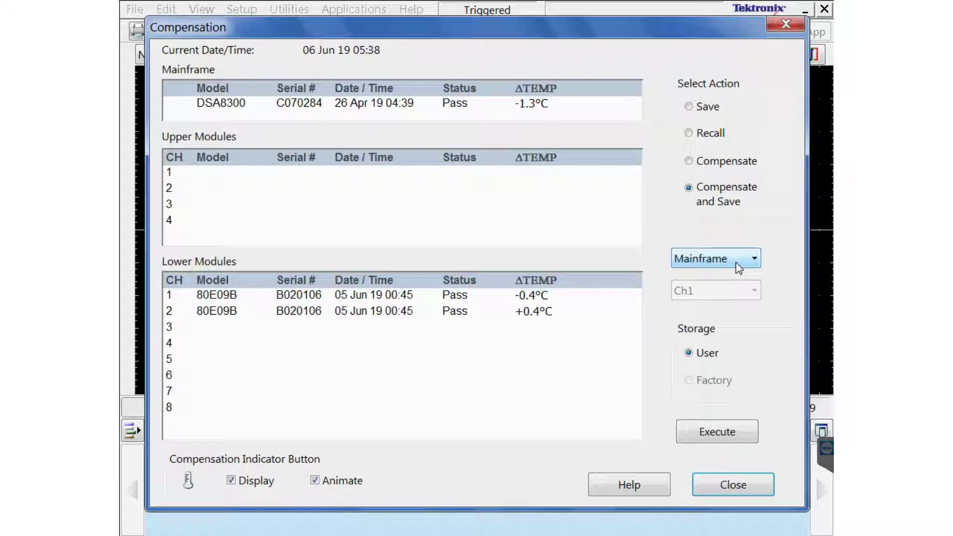
left_click(749, 484)
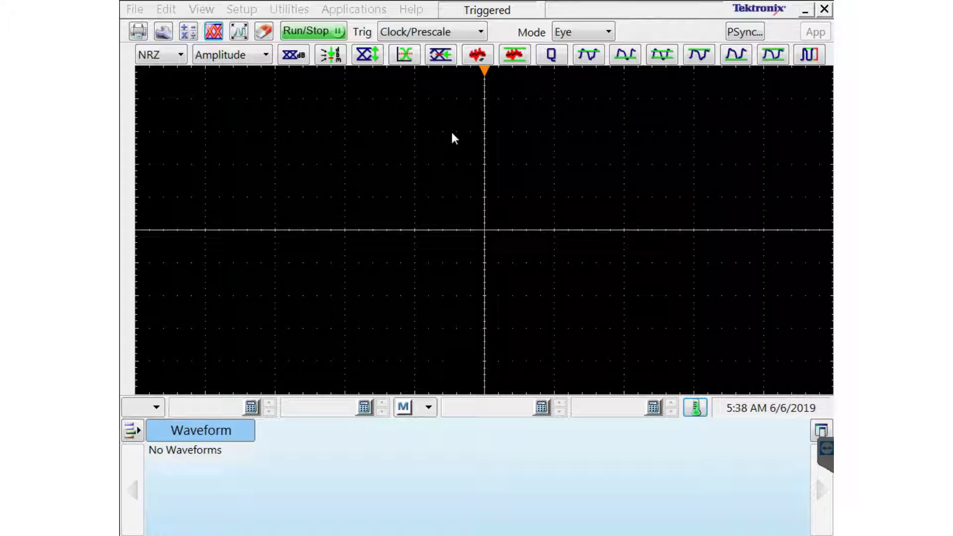
In Vertical setup, turn on C1 and C2 and set each to 50 mV/div.
left_click(250, 11)
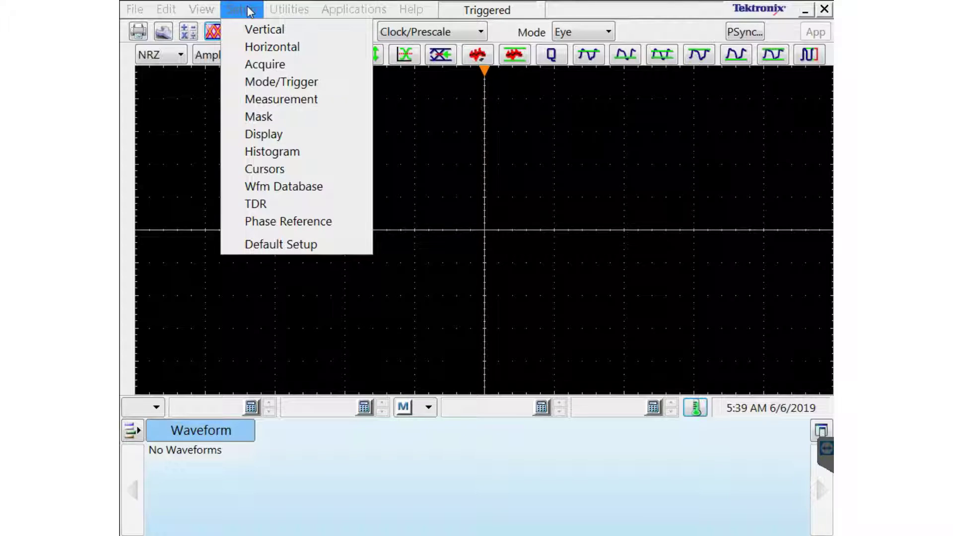
left_click(257, 30)
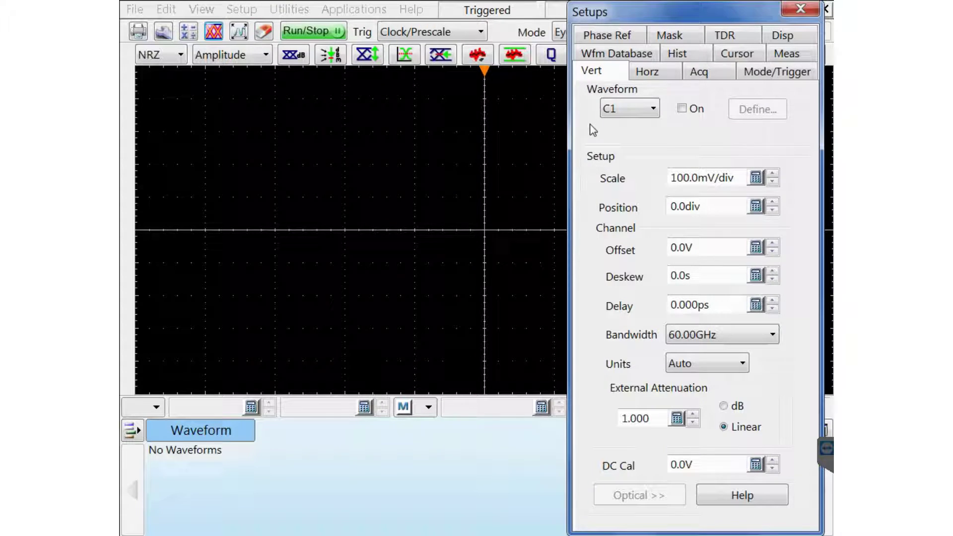
left_click(687, 110)
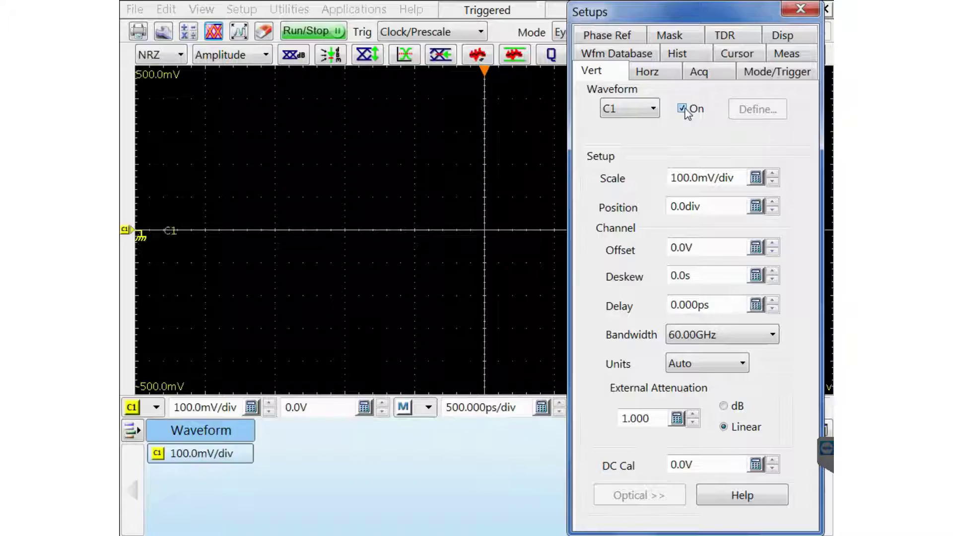
left_click(773, 182)
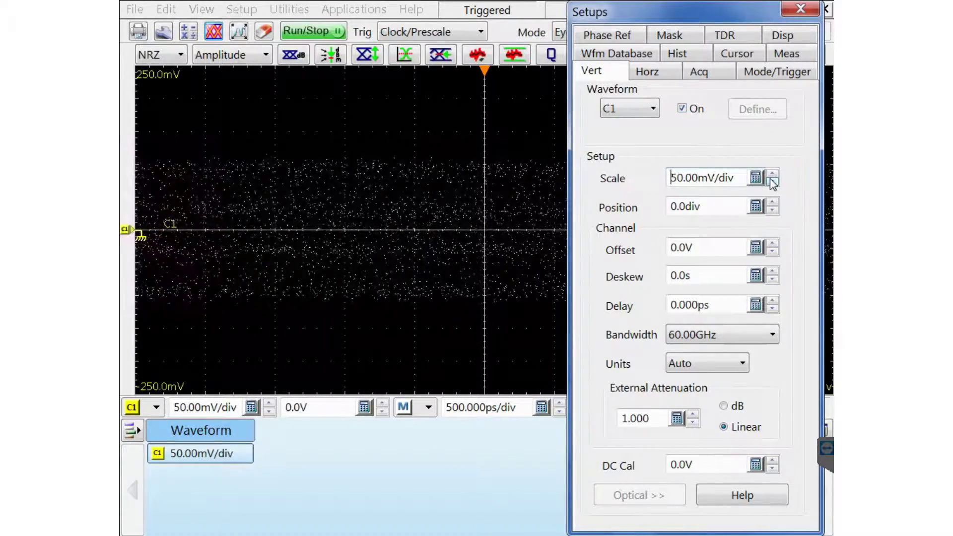
left_click(651, 112)
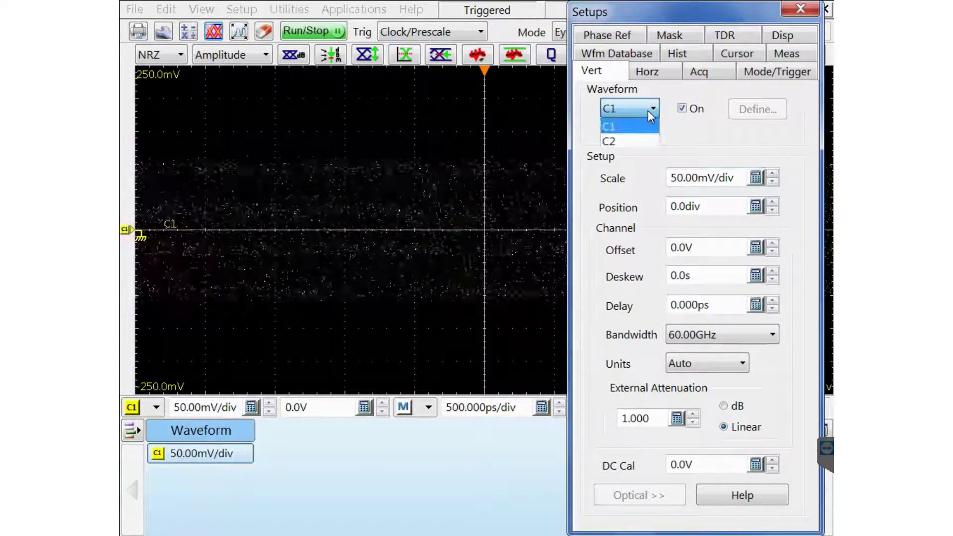
left_click(641, 138)
left_click(683, 108)
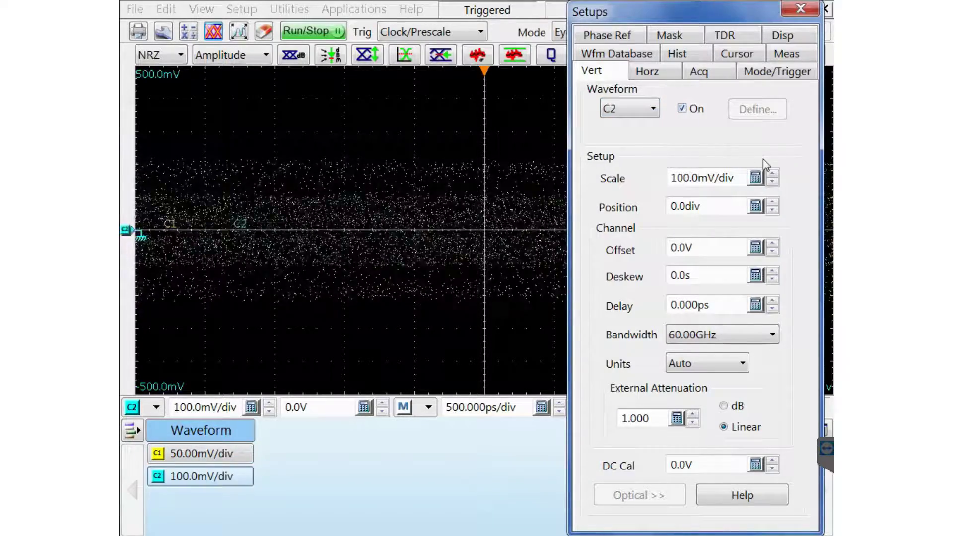
left_click(773, 183)
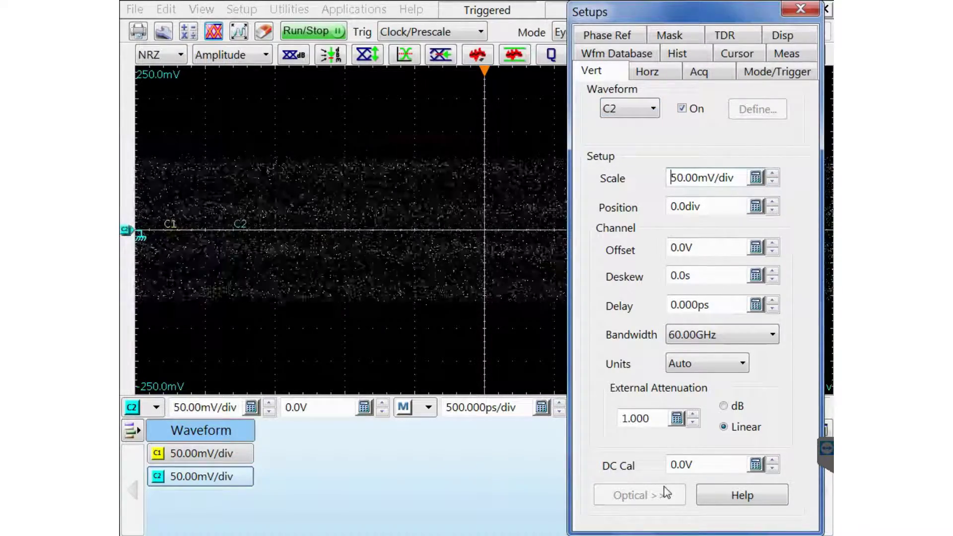
left_click(807, 7)
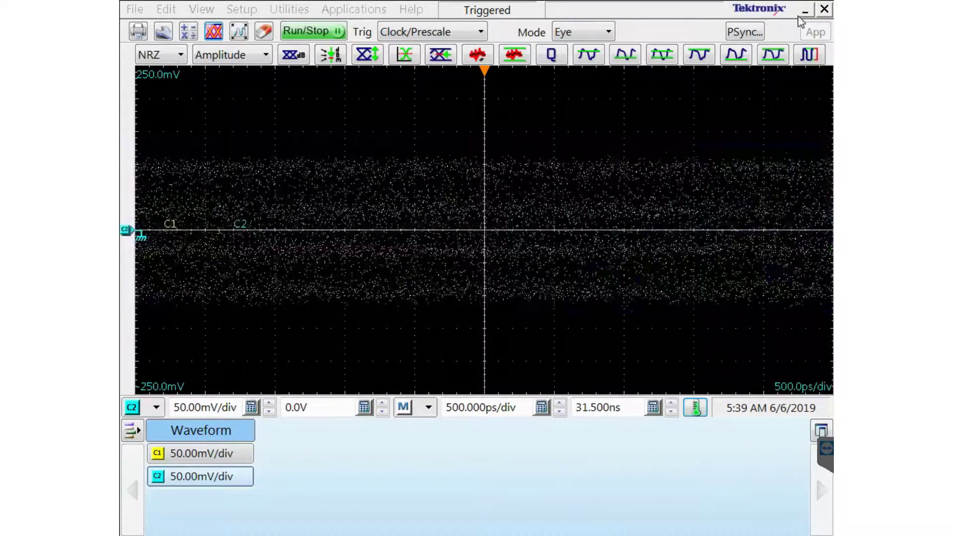
Set Pattern mode, disable AutoSync, and pick the 26.5625 GBd 100GBase-SR4 data rate.
left_click(610, 32)
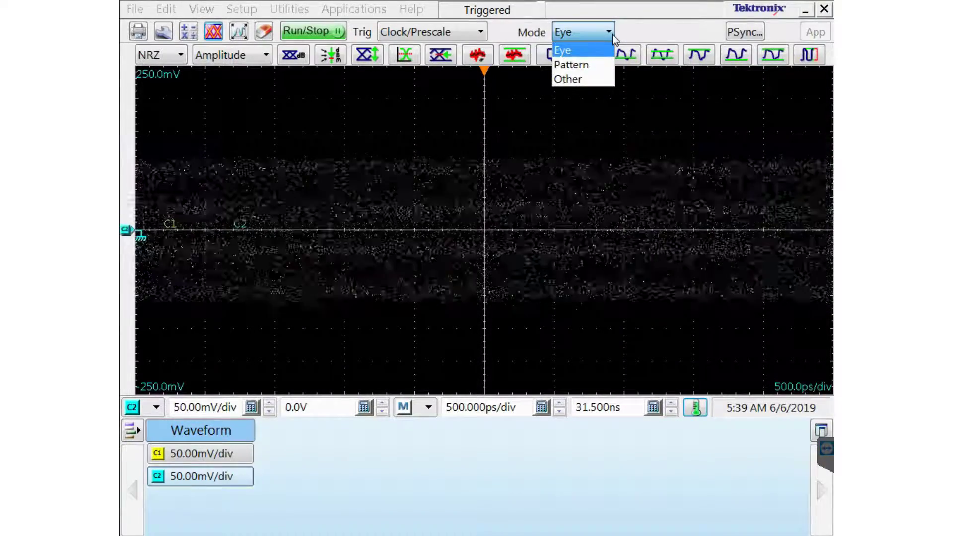
left_click(591, 69)
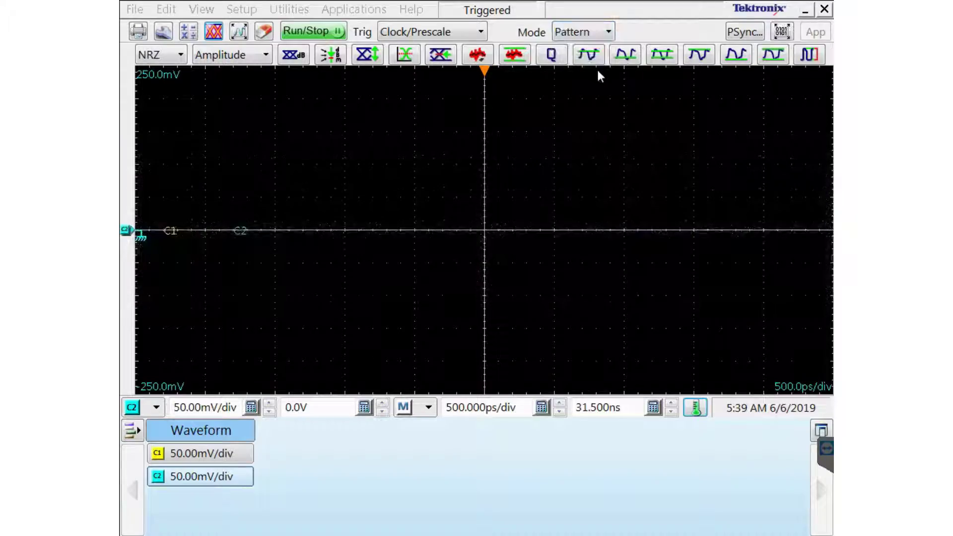
left_click(748, 32)
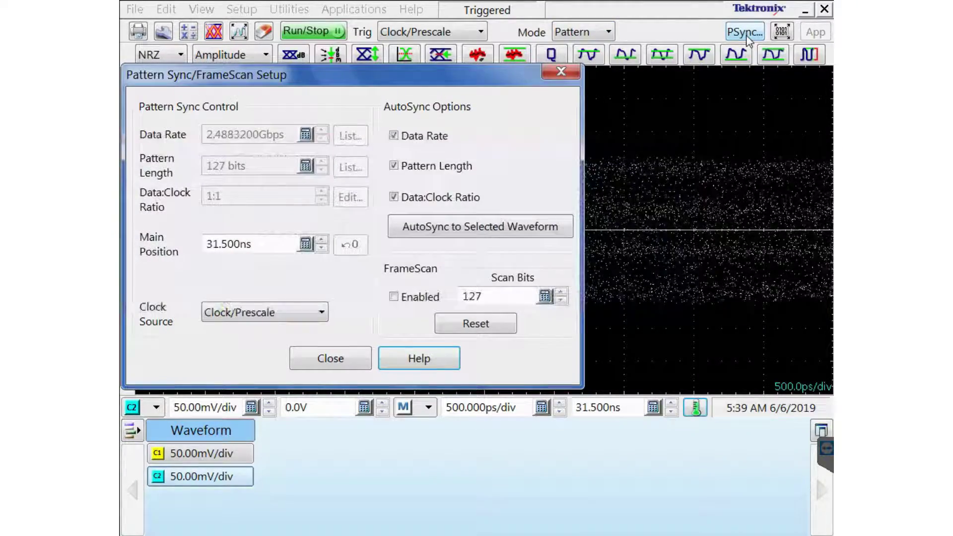
left_click(394, 135)
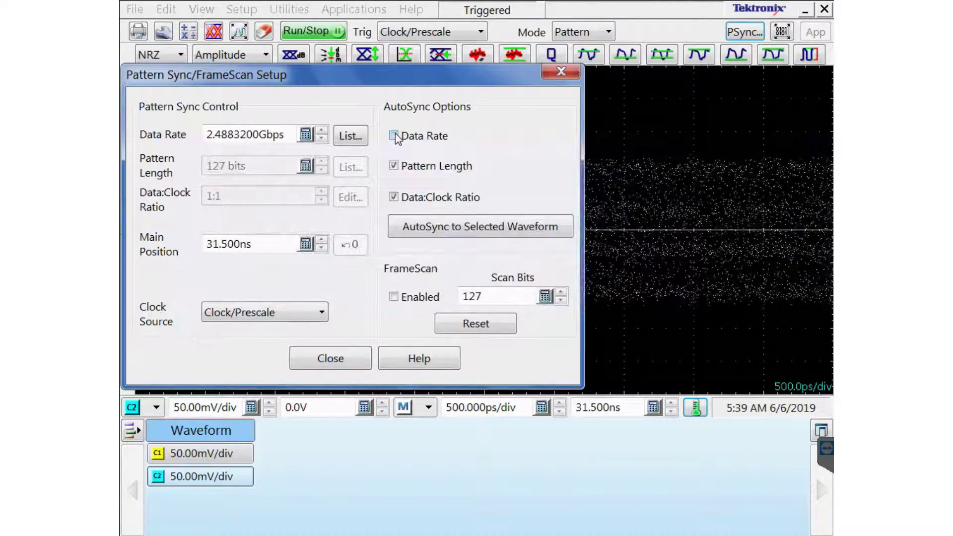
left_click(395, 166)
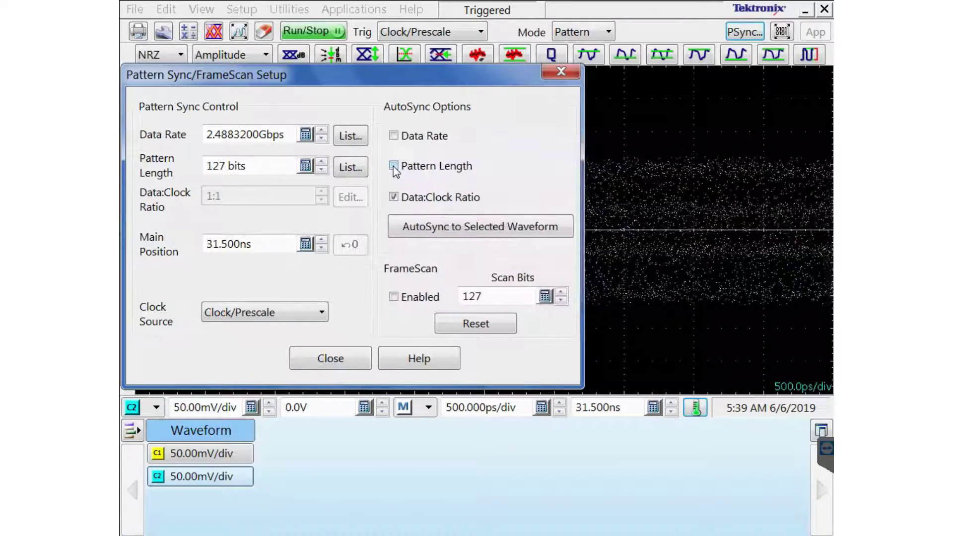
left_click(348, 135)
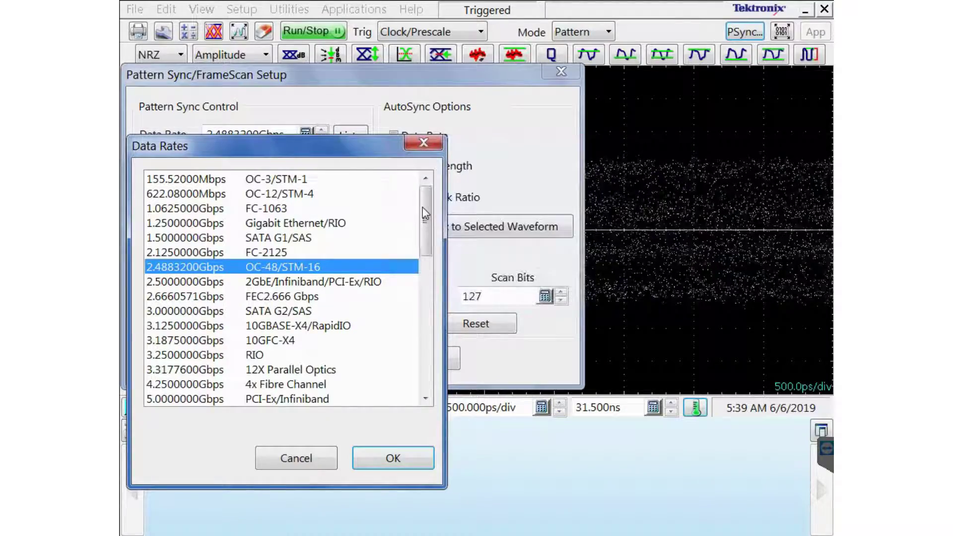
left_click_drag(422, 214, 412, 402)
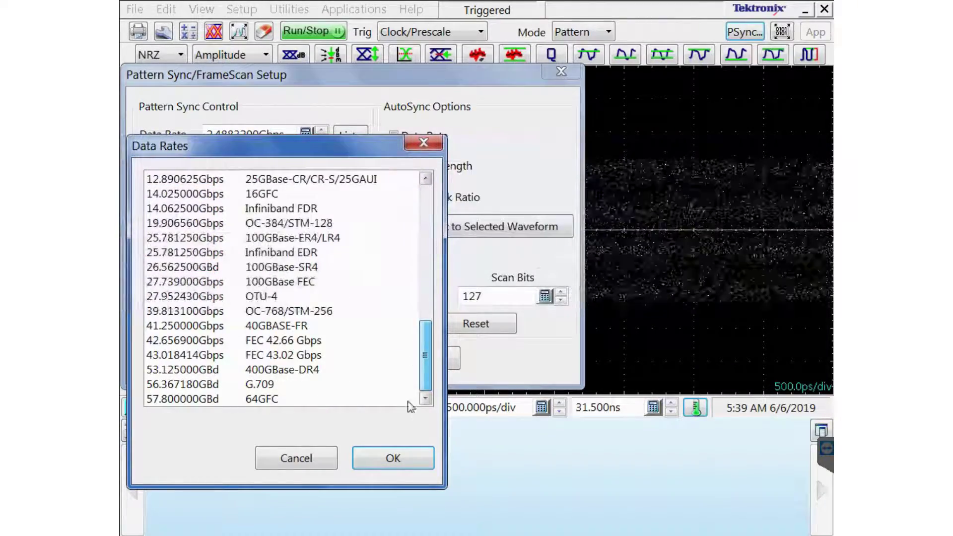
left_click(223, 267)
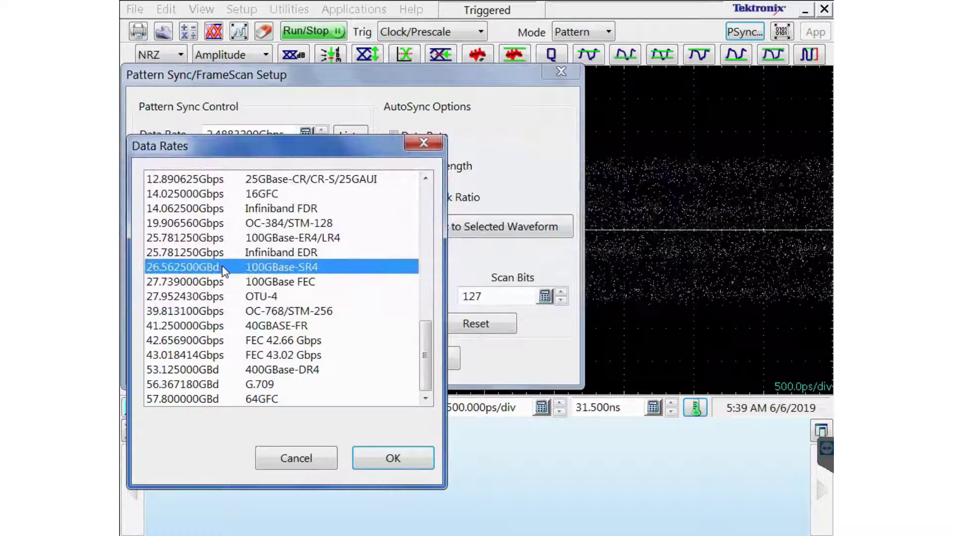
left_click(414, 455)
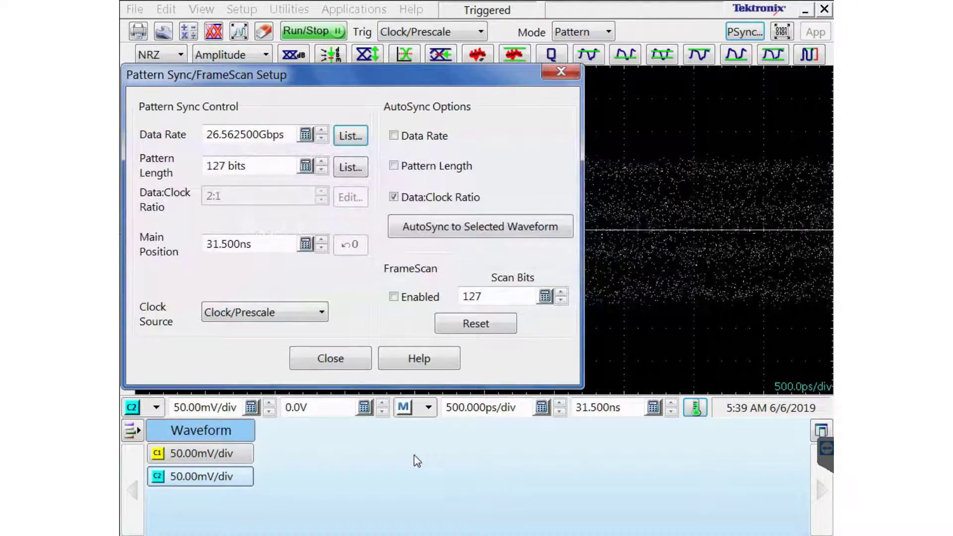
Choose the 2047-bit (2^11-1 PRBS) pattern length and AutoSync the 4:1 data-to-clock ratio.
left_click(351, 176)
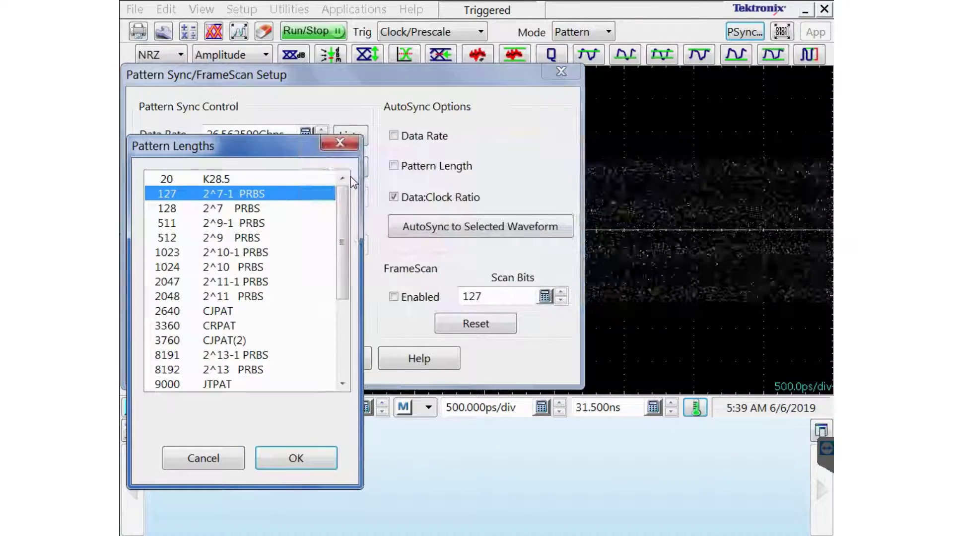
left_click(203, 282)
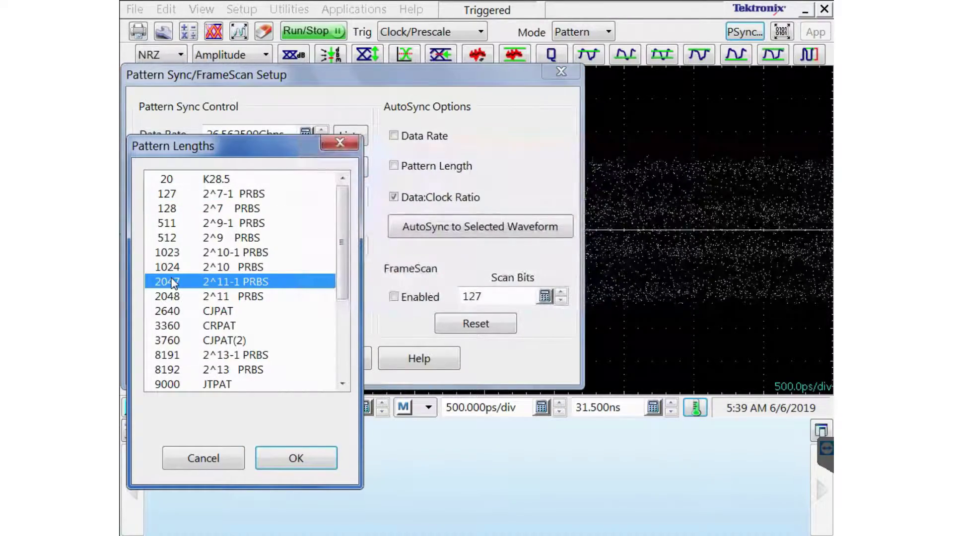
left_click(293, 458)
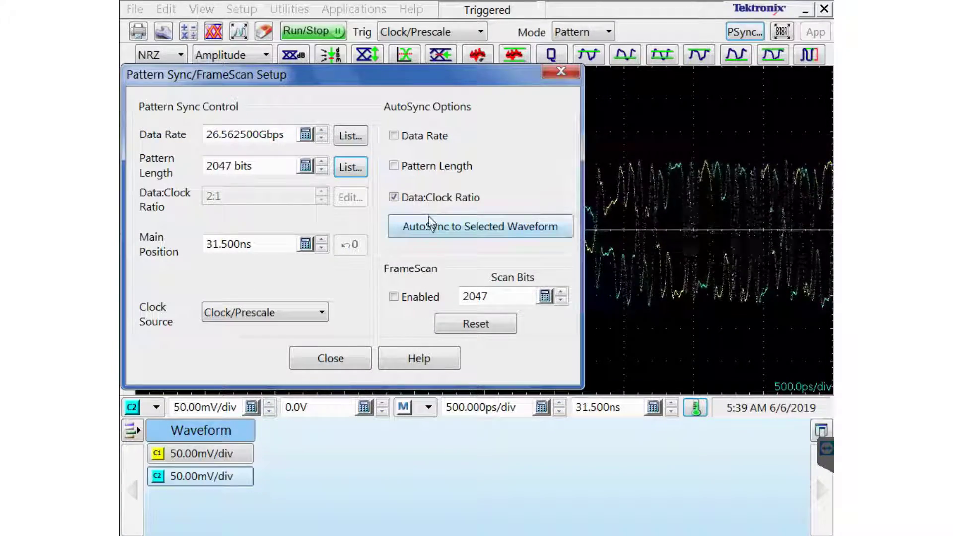
left_click(464, 232)
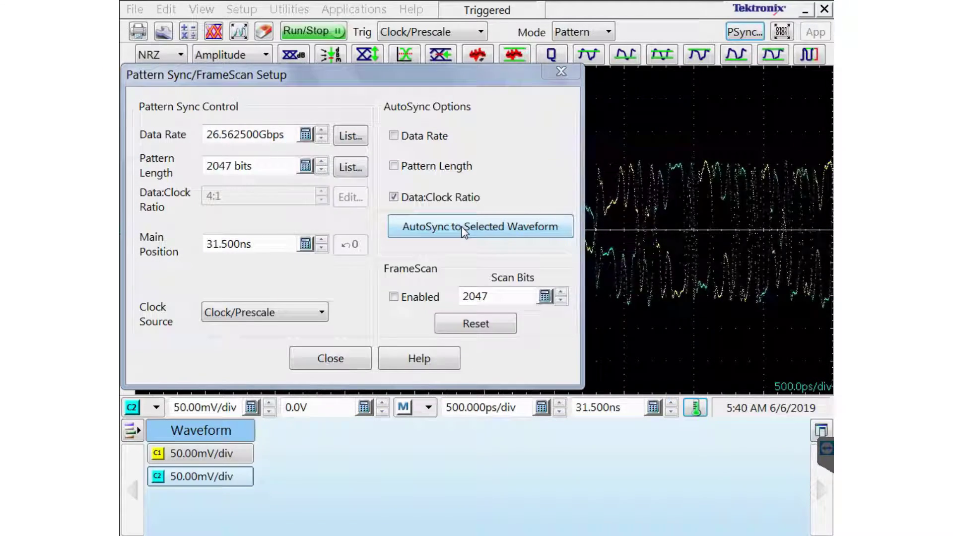
left_click(330, 359)
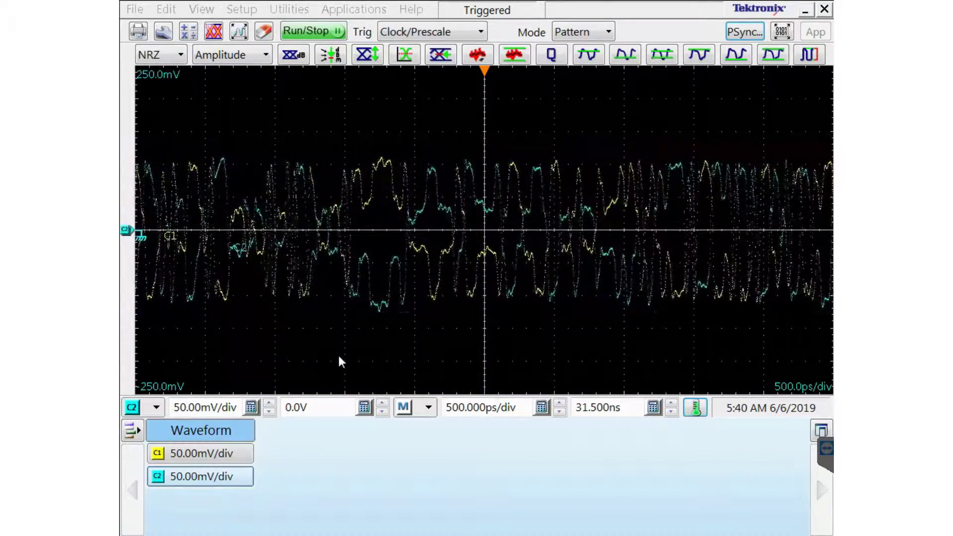
Step the horizontal scale to 100 ps/div, then settle back at 200 ps/div.
left_click(560, 413)
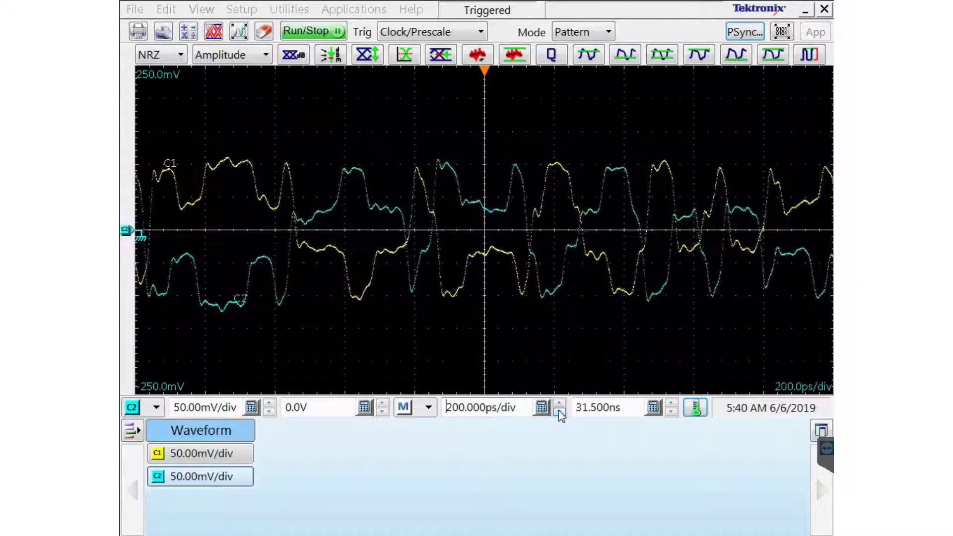
left_click(560, 412)
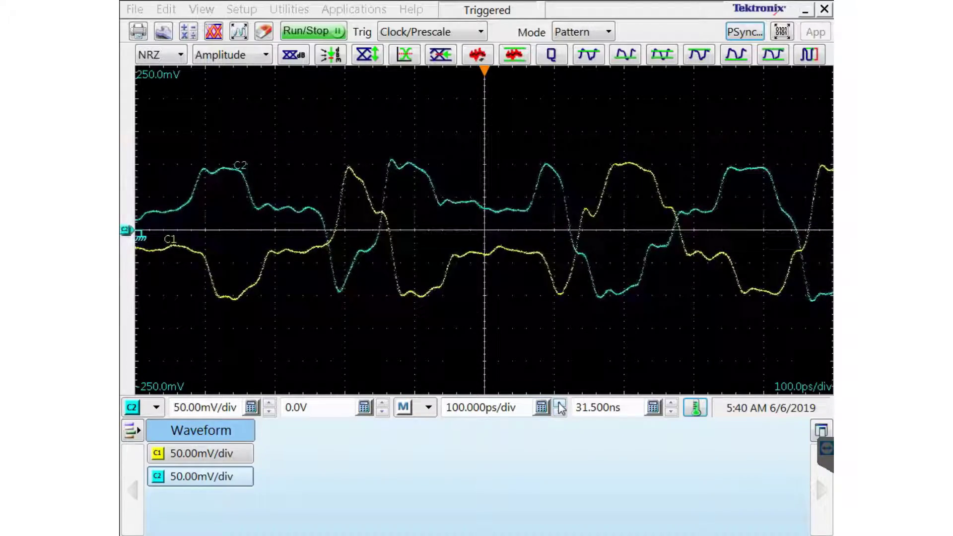
left_click(560, 405)
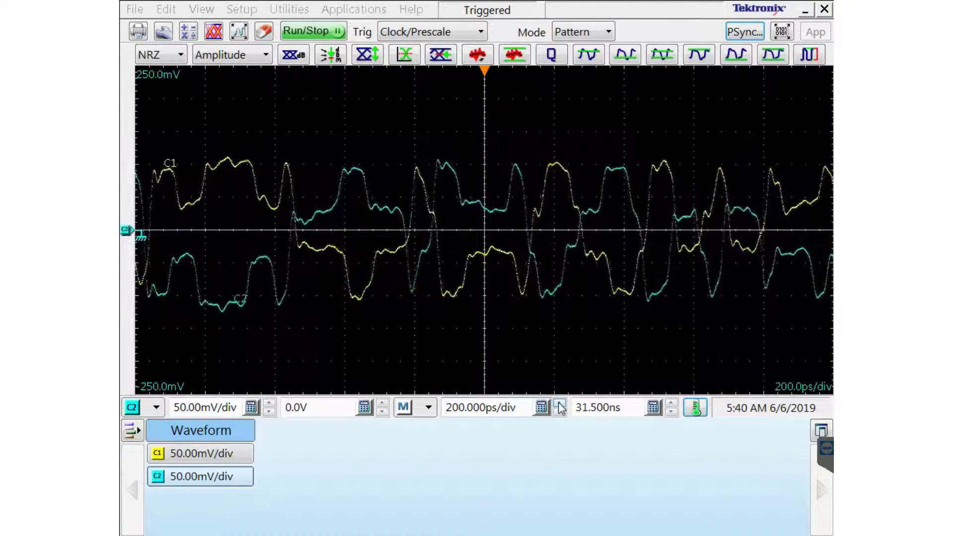
left_click(253, 10)
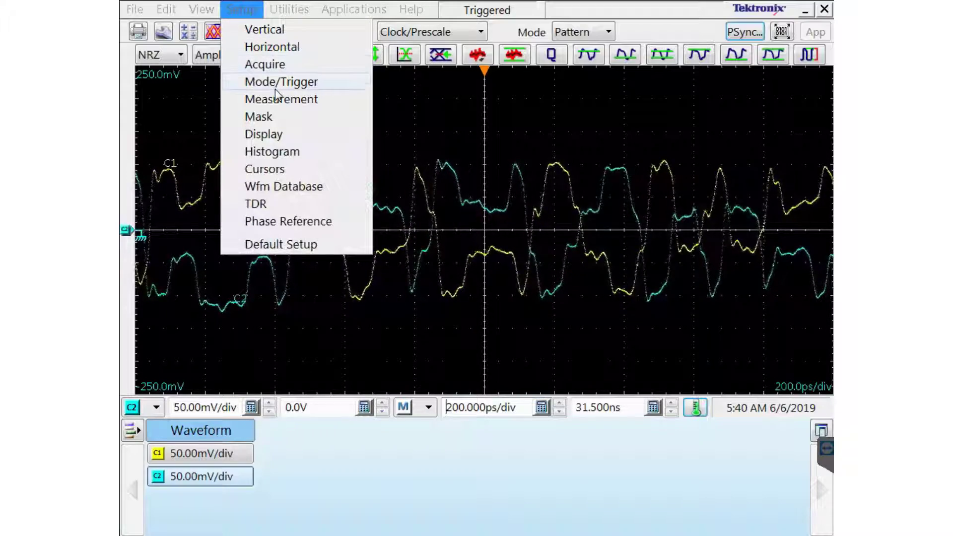
left_click(283, 168)
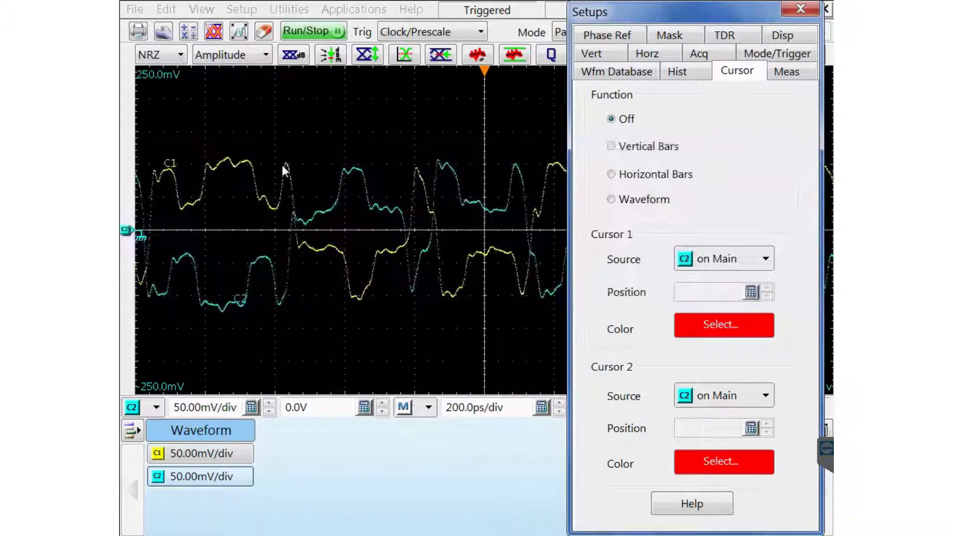
left_click(612, 146)
left_click(801, 8)
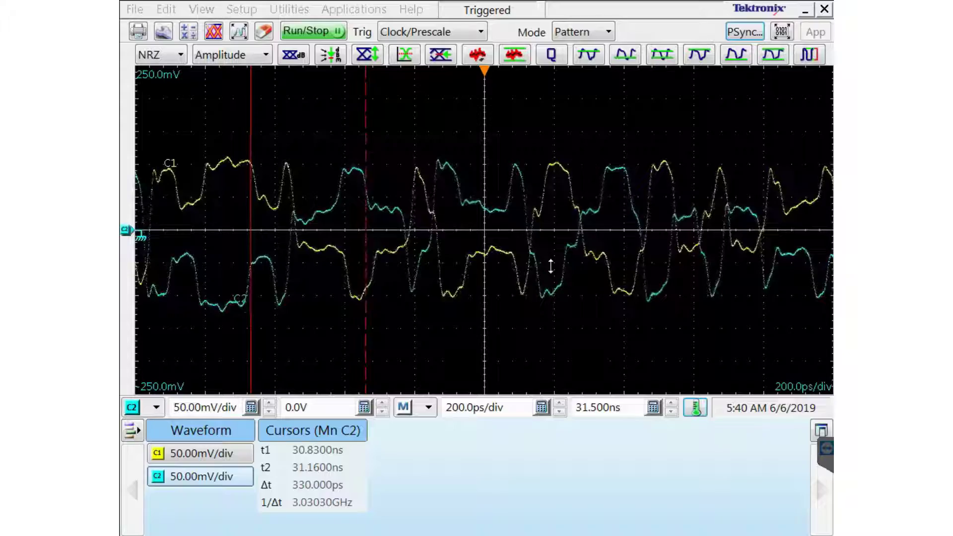
left_click_drag(366, 134, 645, 192)
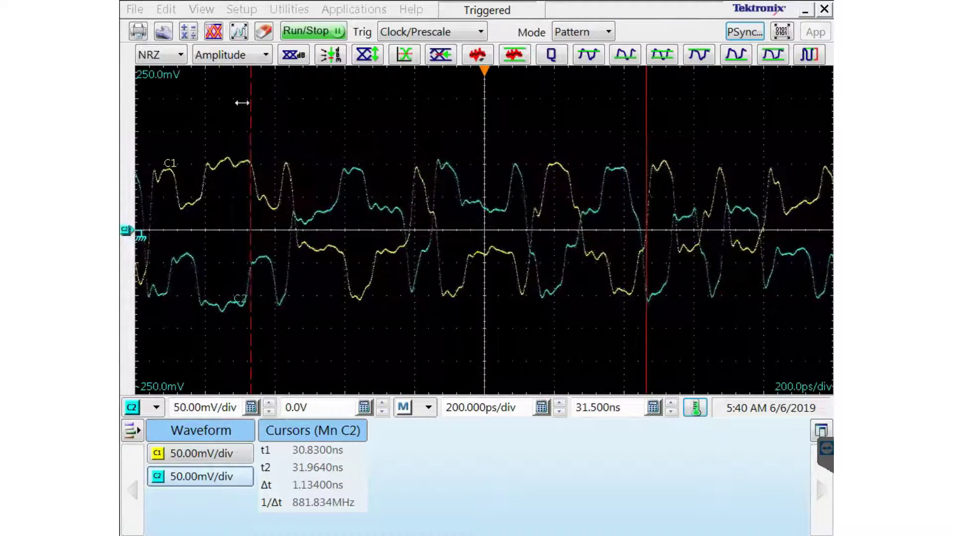
left_click_drag(242, 103, 640, 145)
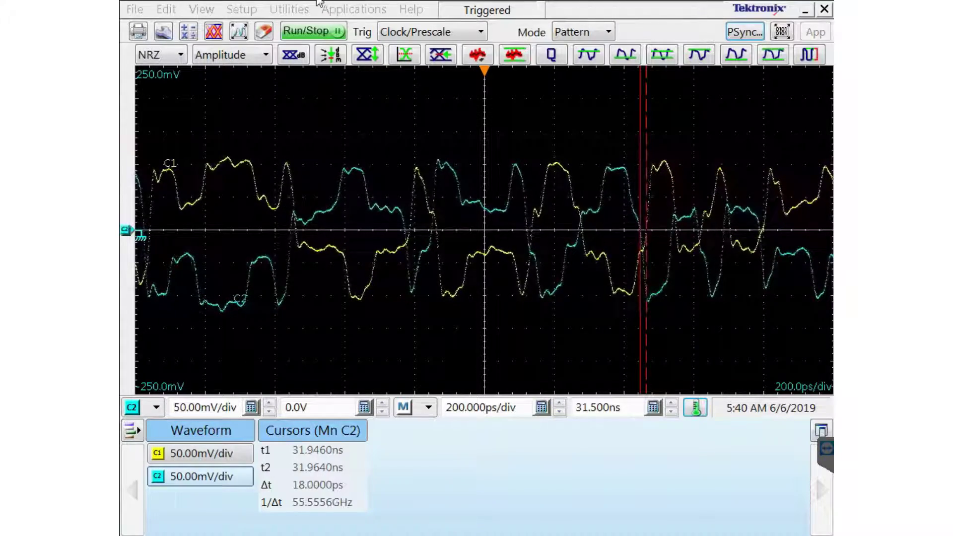
left_click(242, 9)
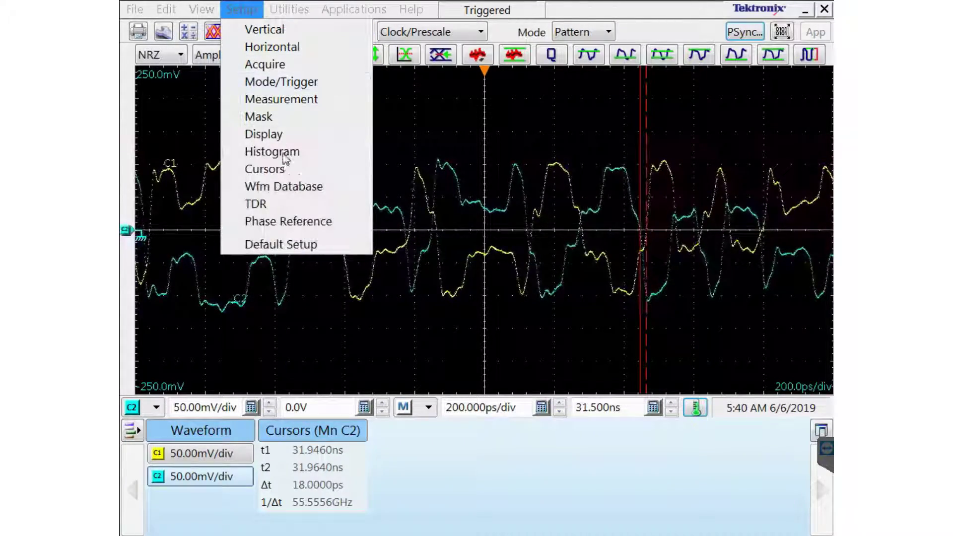
left_click(284, 169)
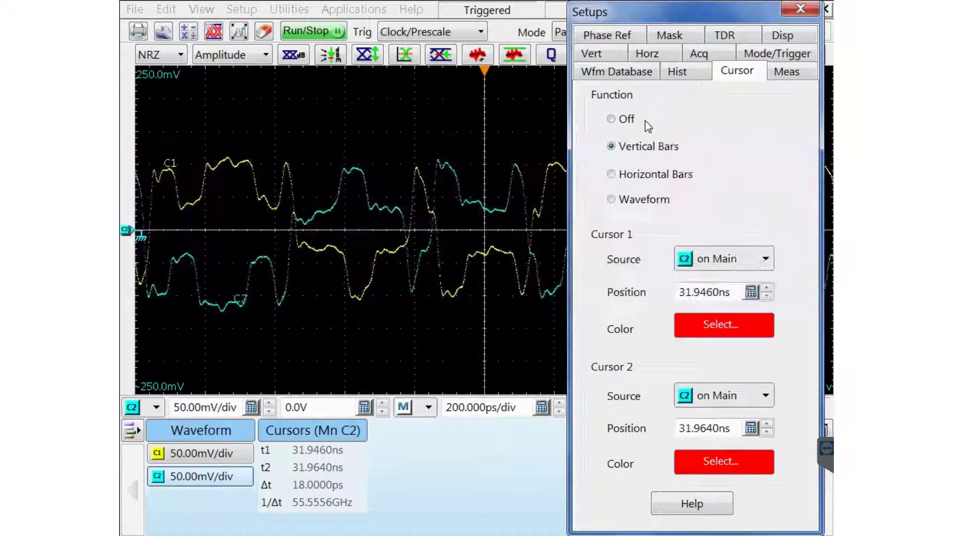
left_click(622, 119)
left_click(809, 10)
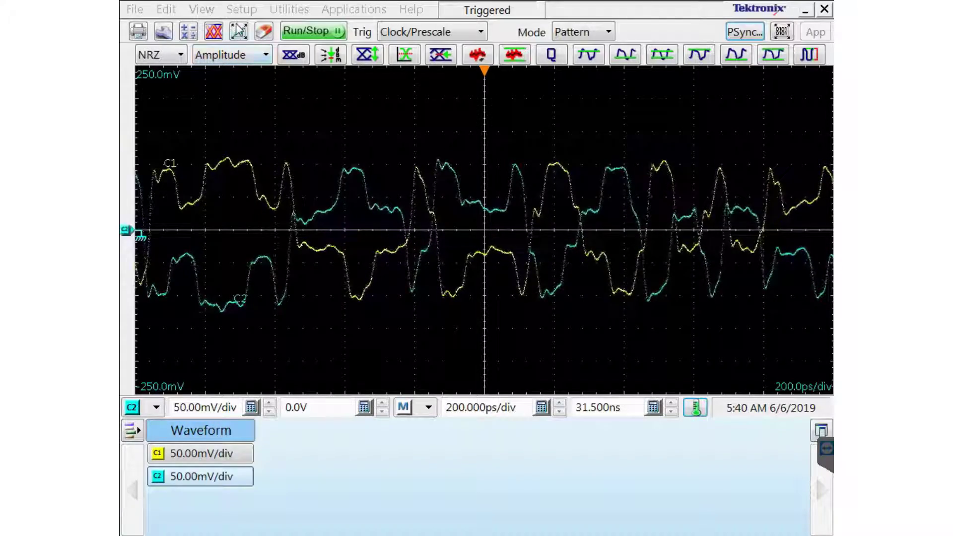
In Vertical setup, enter a -18 ps delay for channel C2 on the keypad.
left_click(242, 9)
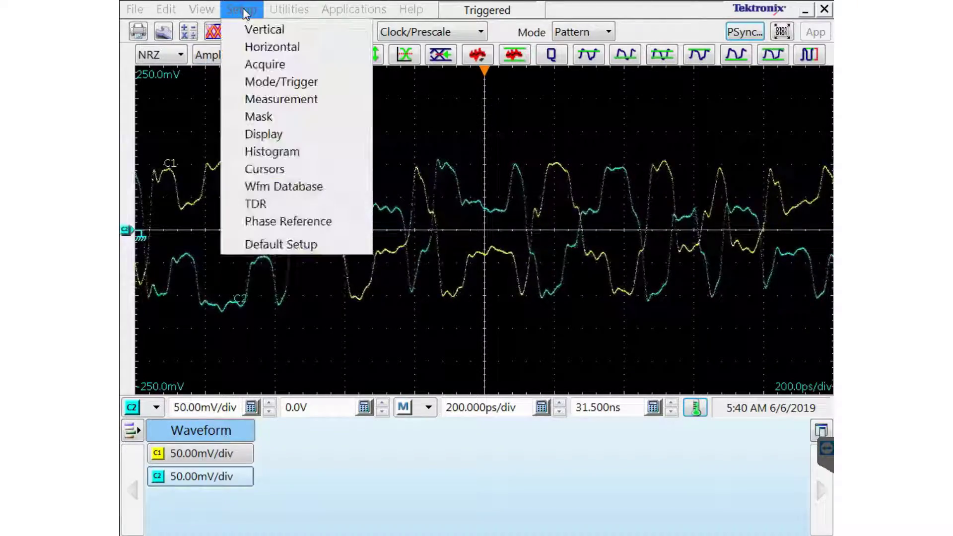
left_click(259, 31)
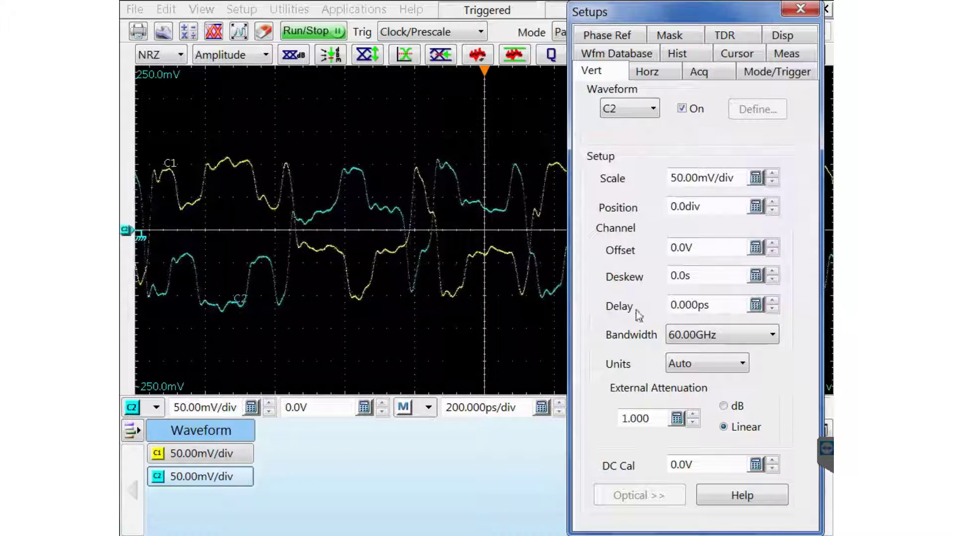
left_click(754, 307)
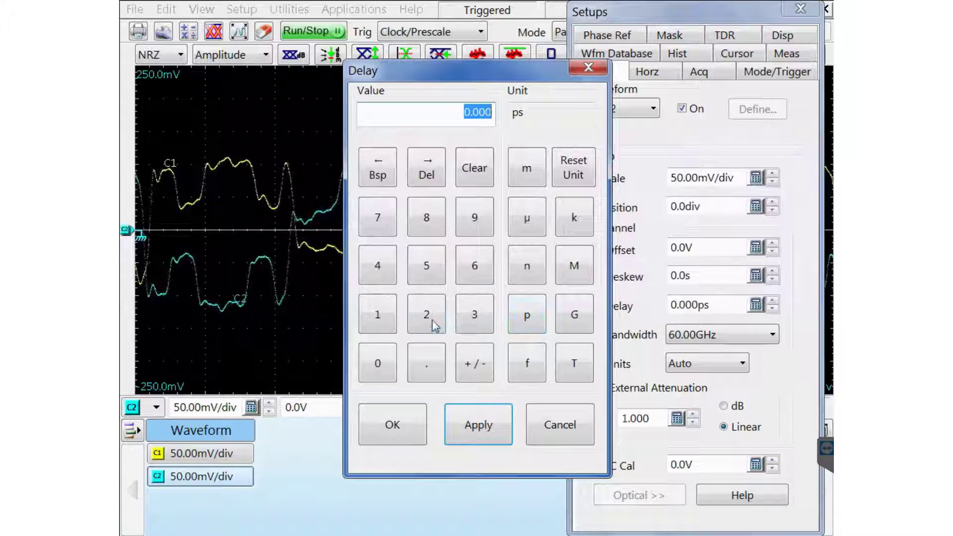
left_click(390, 316)
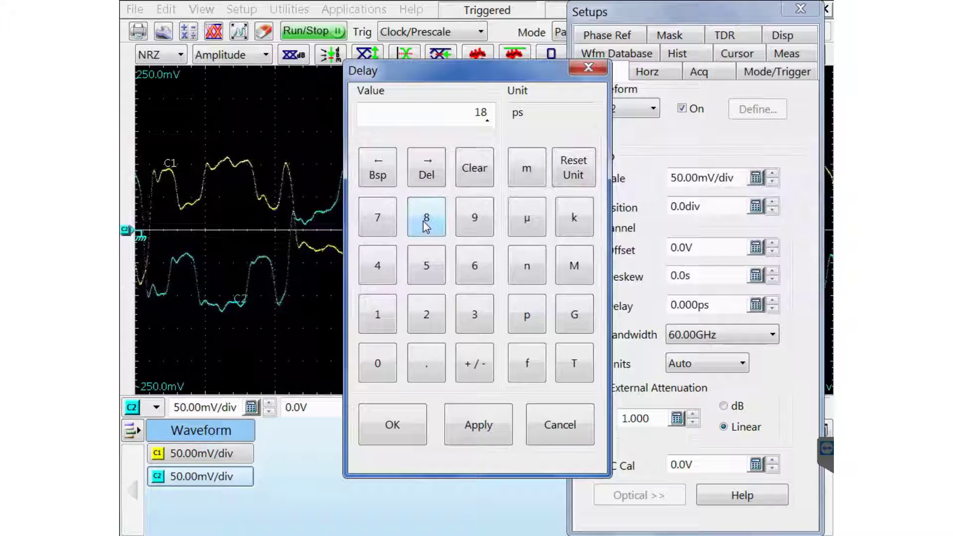
left_click(476, 370)
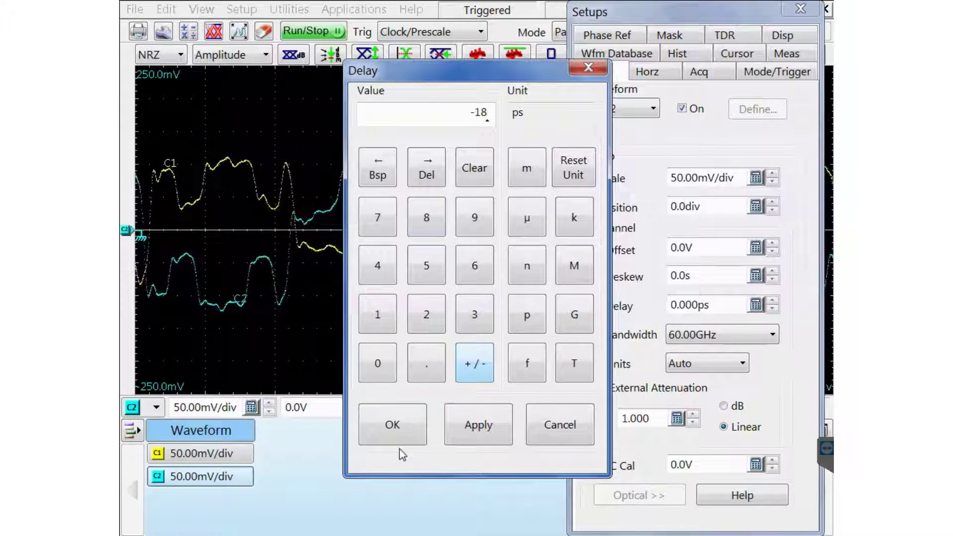
left_click(393, 427)
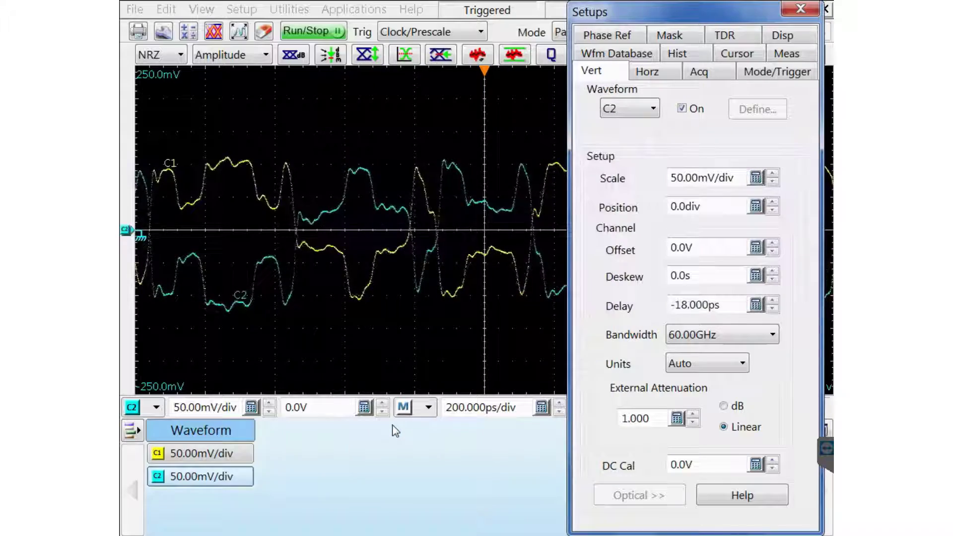
Switch acquisition to Eye mode and shorten the timebase to 20 ps/div.
left_click(793, 15)
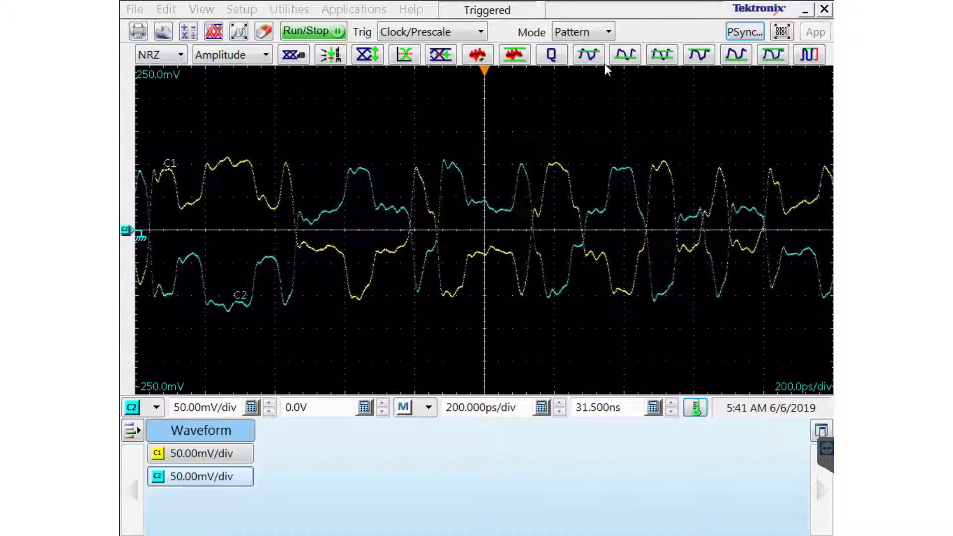
left_click(609, 33)
left_click(579, 54)
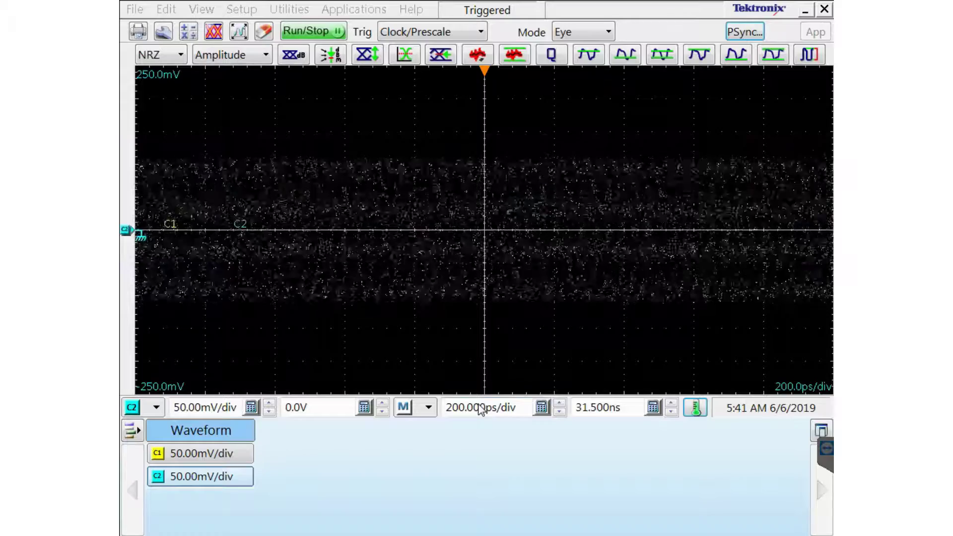
left_click(559, 411)
left_click(560, 411)
left_click(560, 411)
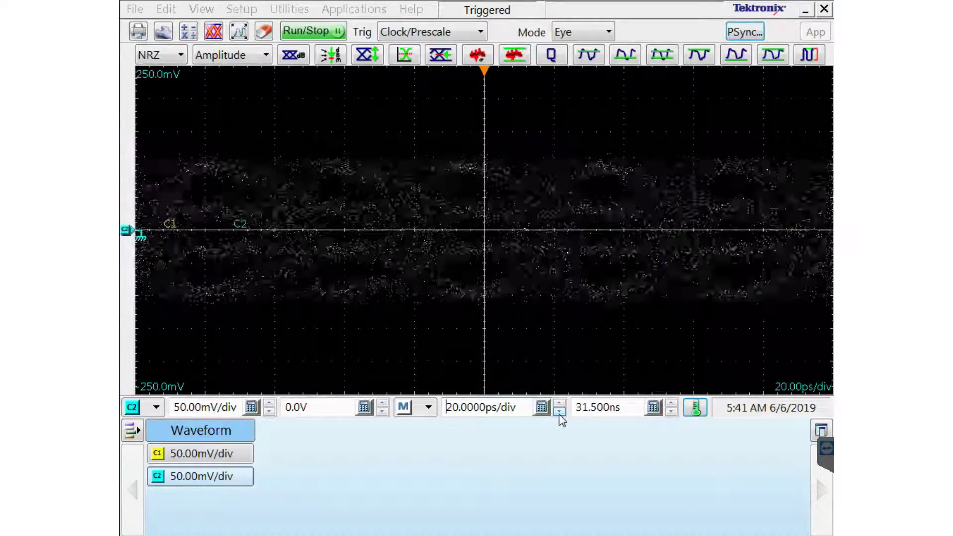
left_click(560, 412)
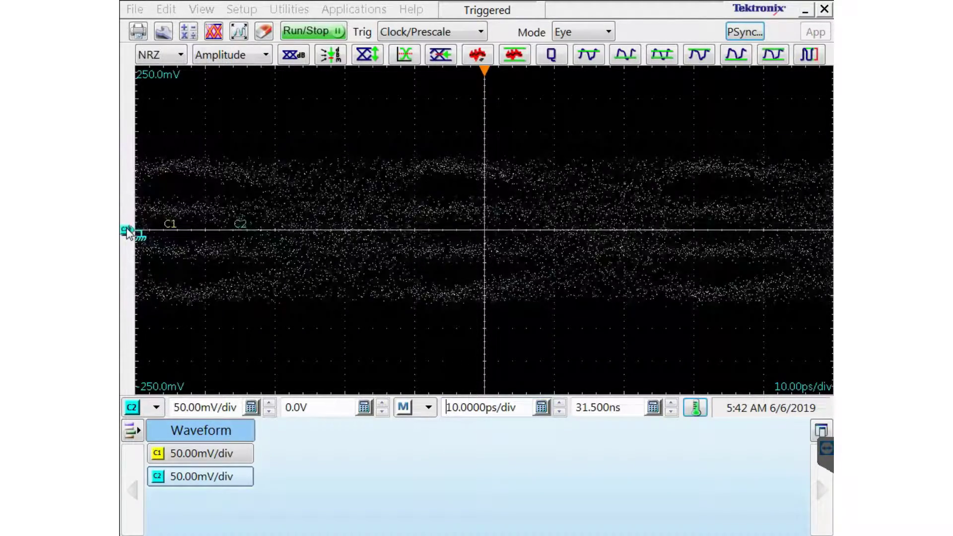
Separate the eyes vertically, raising C1 toward the top and moving C2 lower.
mouse_move(128, 231)
left_mouse_down()
mouse_move(128, 181)
mouse_move(128, 292)
left_mouse_up()
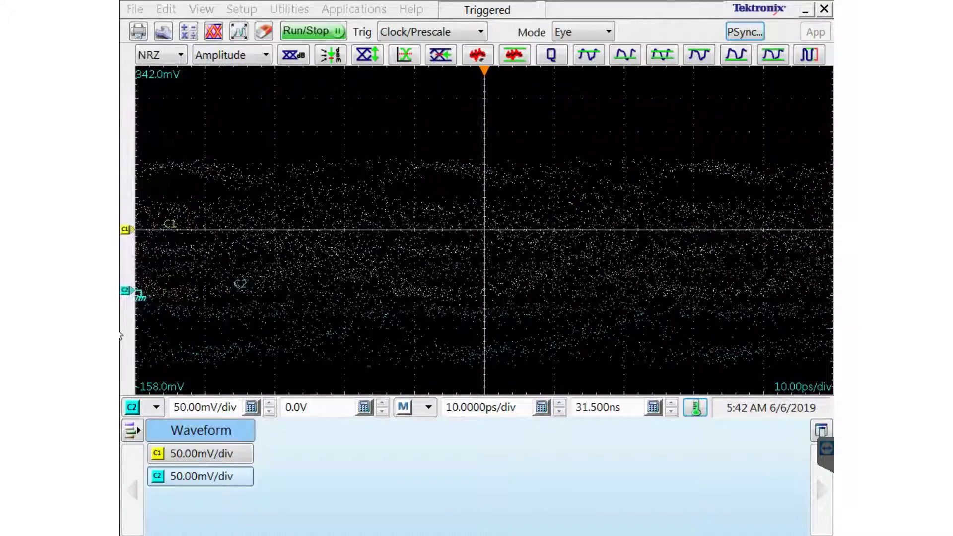
left_click_drag(125, 229, 128, 138)
mouse_move(128, 239)
left_mouse_down()
mouse_move(130, 329)
mouse_move(134, 314)
left_mouse_up()
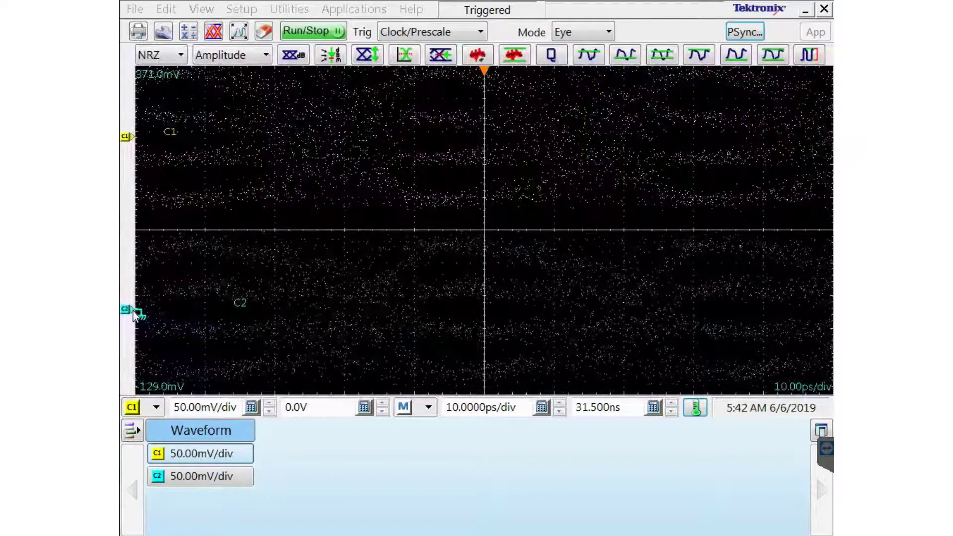
Turn on WfmDB 1 for C1 and WfmDB 2 sourced from C2, both colour-graded.
left_click(233, 10)
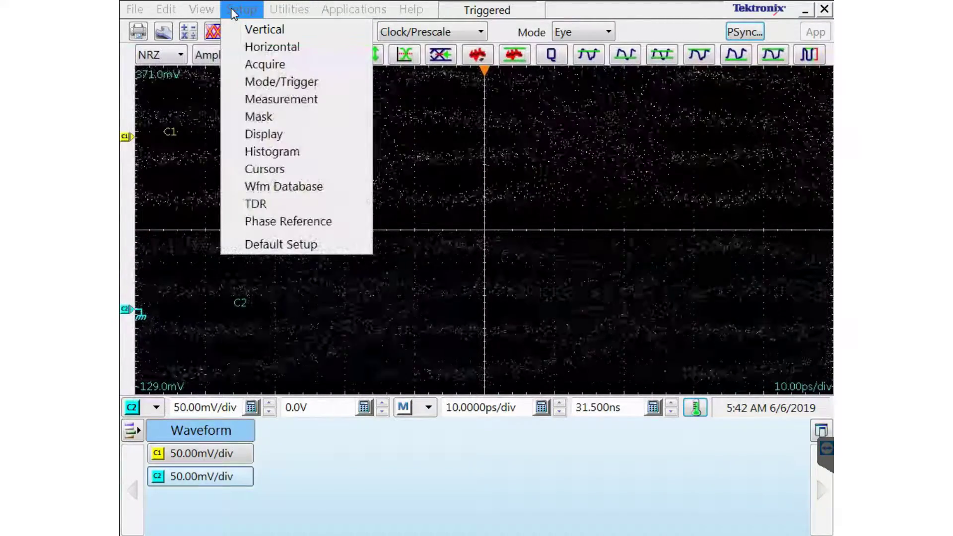
left_click(292, 186)
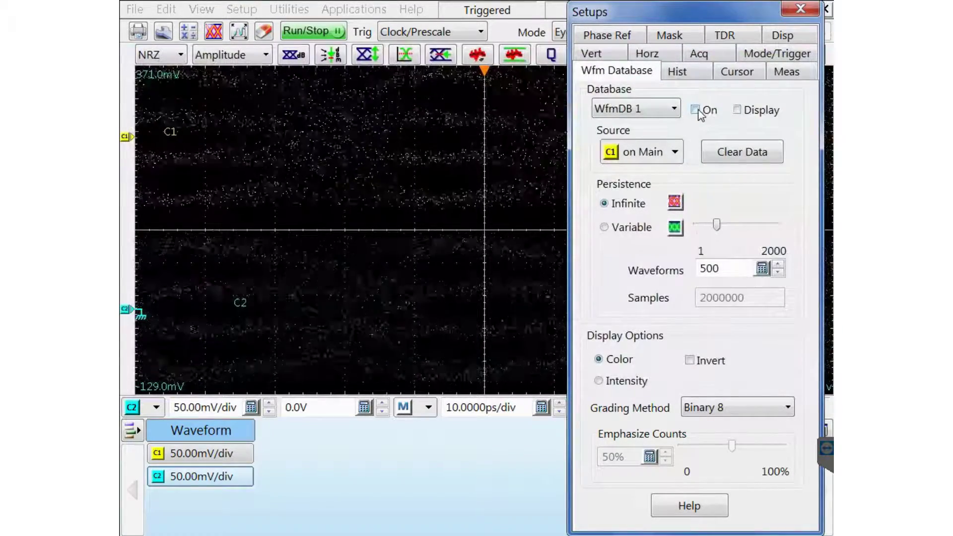
left_click(696, 109)
left_click(737, 110)
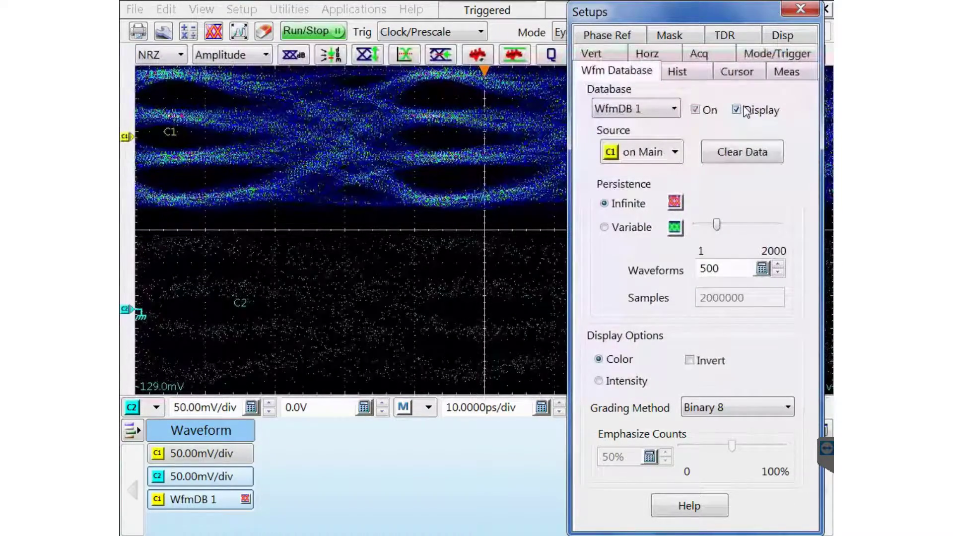
left_click(674, 109)
left_click(656, 143)
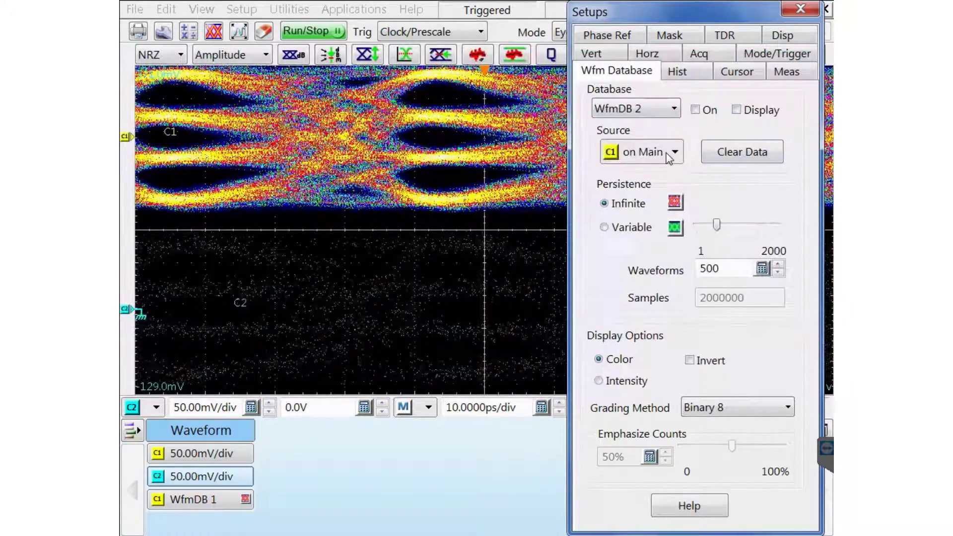
left_click(668, 154)
left_click(601, 107)
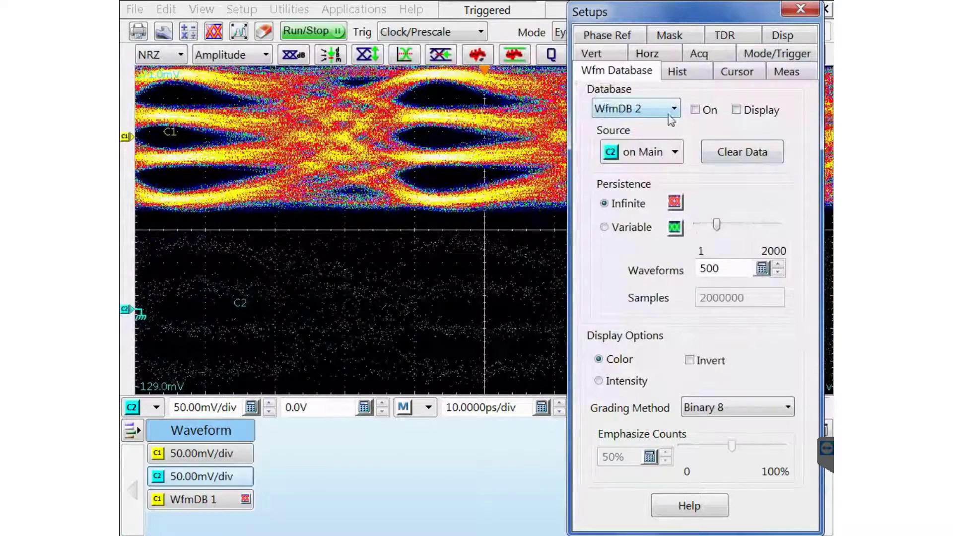
left_click(760, 111)
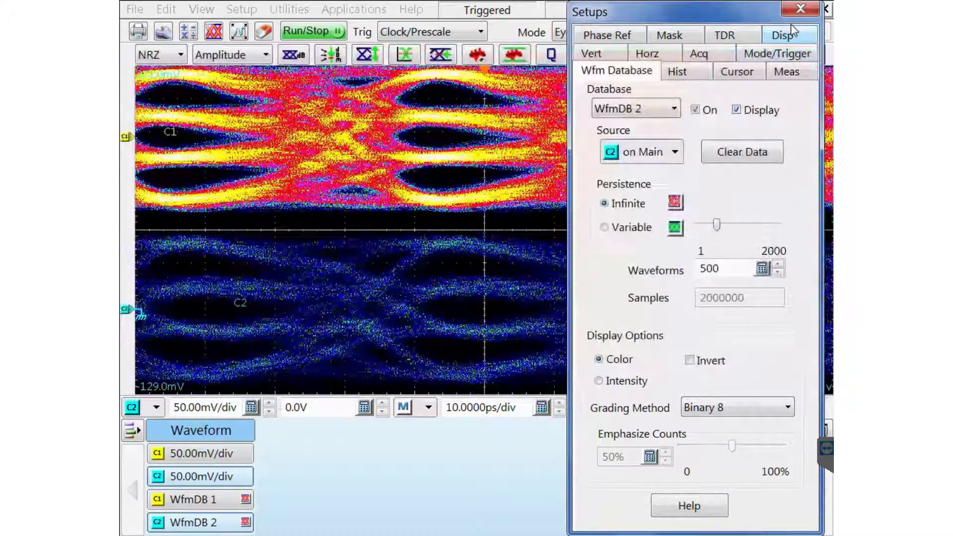
left_click(801, 11)
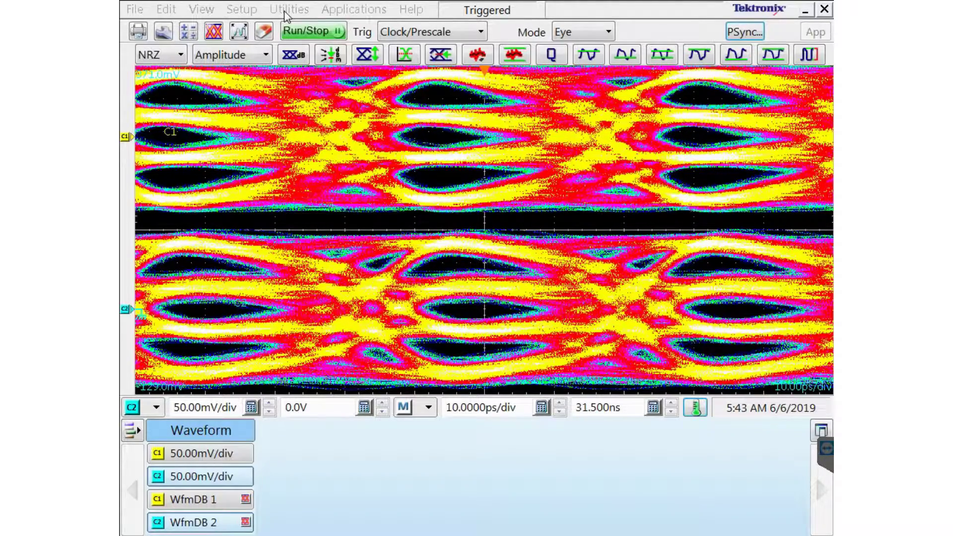
Uncheck On for WfmDB 1 and WfmDB 2 in the Wfm Database settings.
right_click(191, 503)
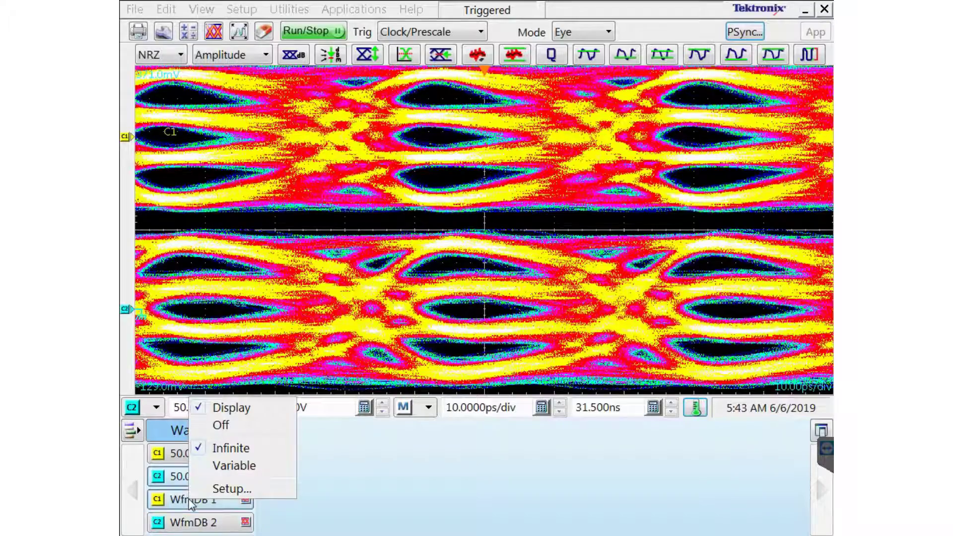
left_click(225, 490)
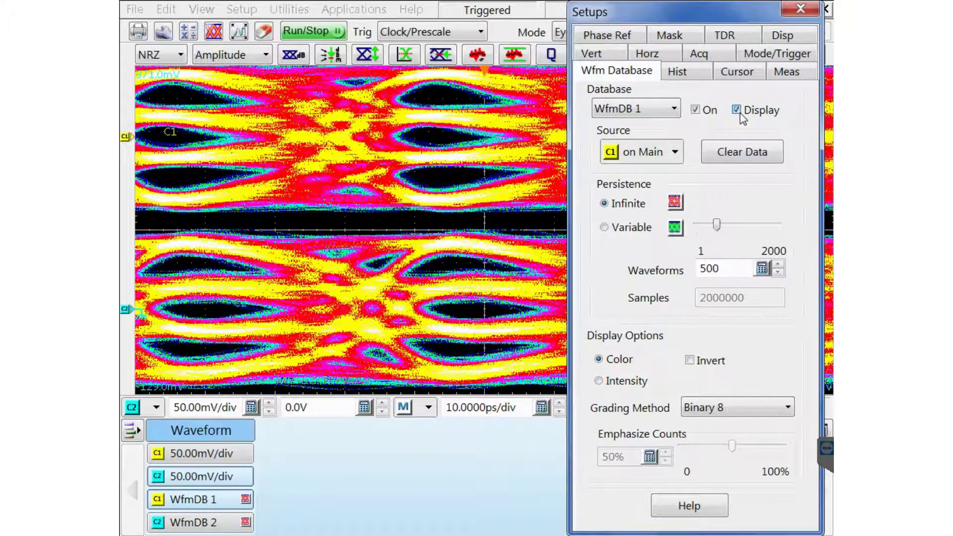
left_click(696, 111)
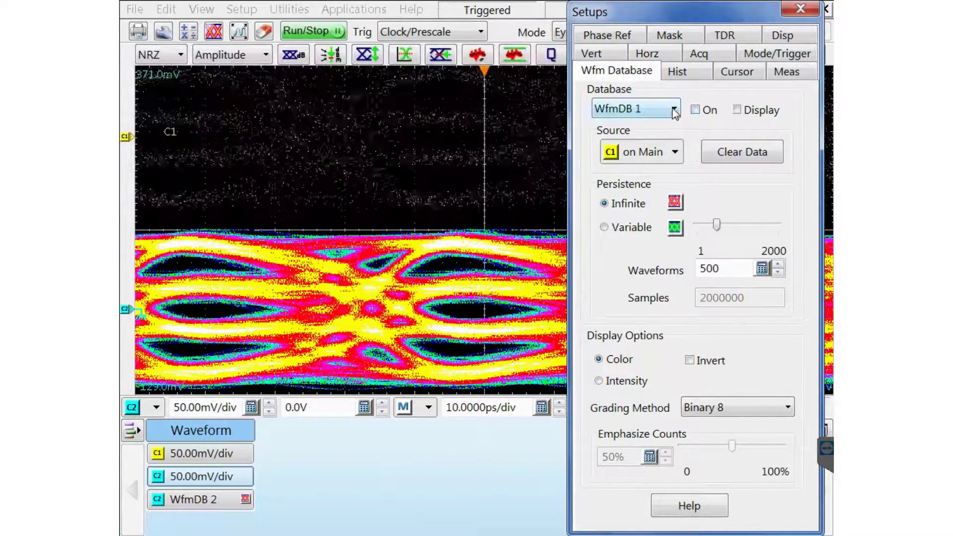
left_click(675, 109)
left_click(655, 142)
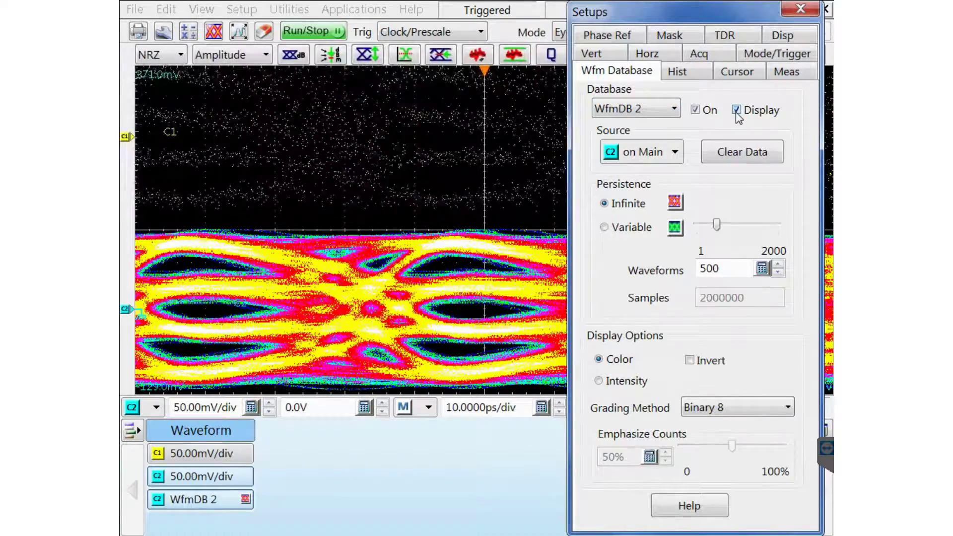
left_click(737, 110)
left_click(695, 110)
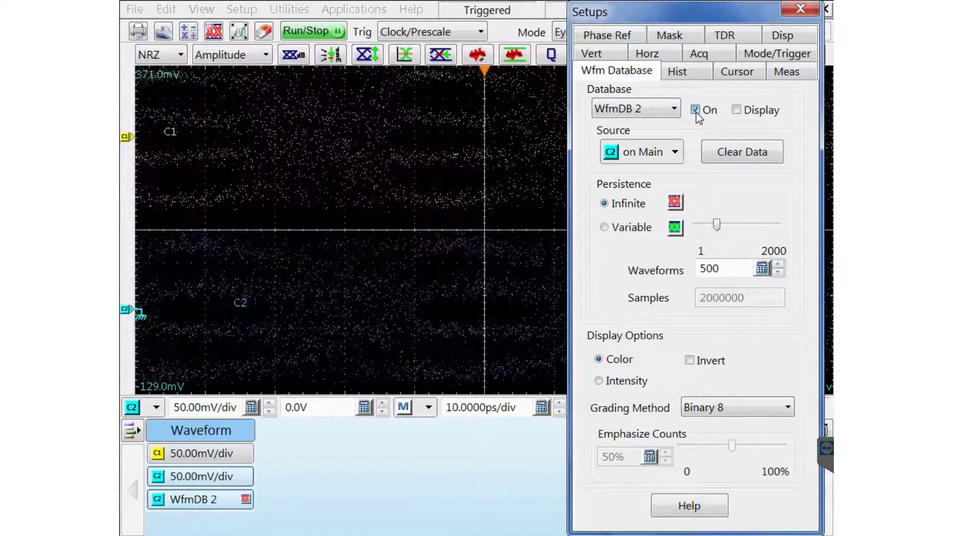
left_click(799, 9)
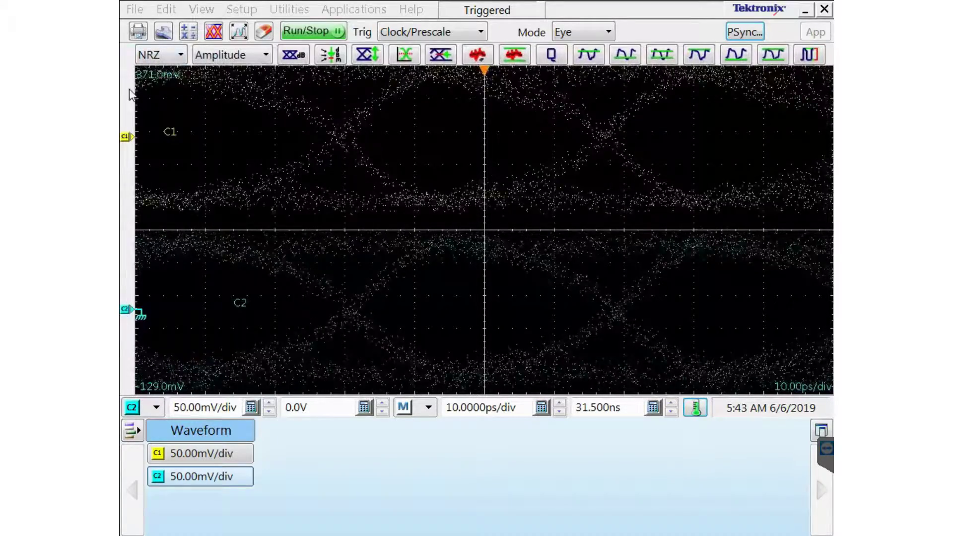
Drag the C1 and C2 traces onto the centre graticule line so the eyes overlap.
left_click_drag(129, 136, 138, 233)
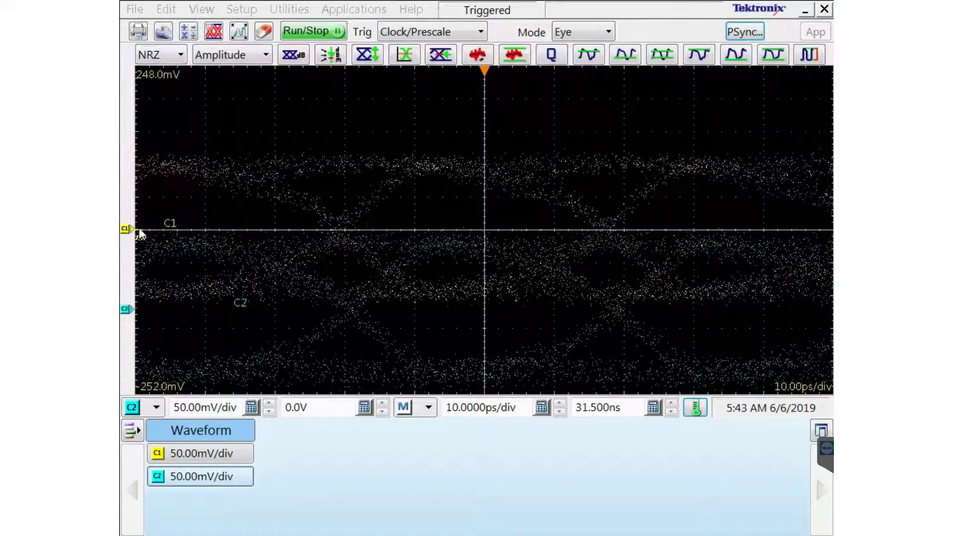
left_click(138, 233)
left_click_drag(127, 308, 124, 230)
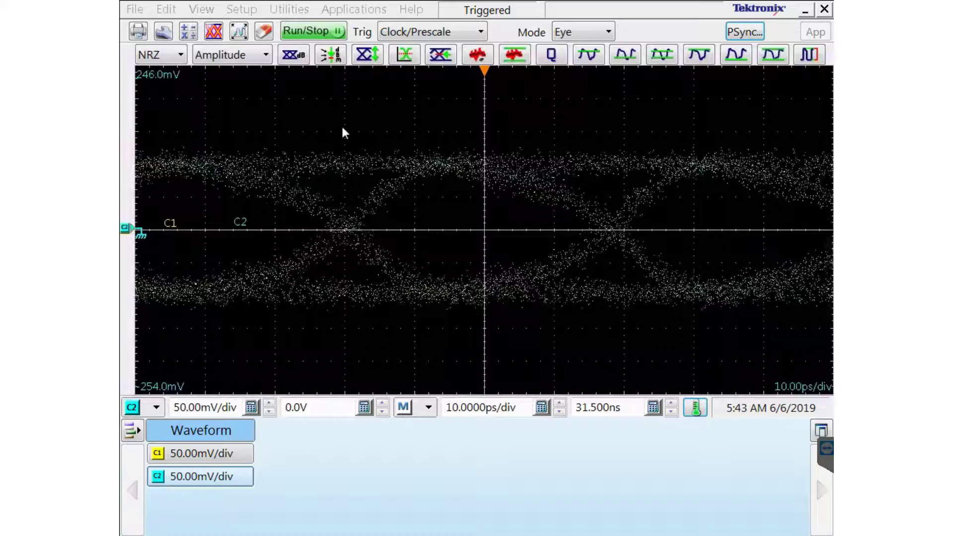
left_click(200, 9)
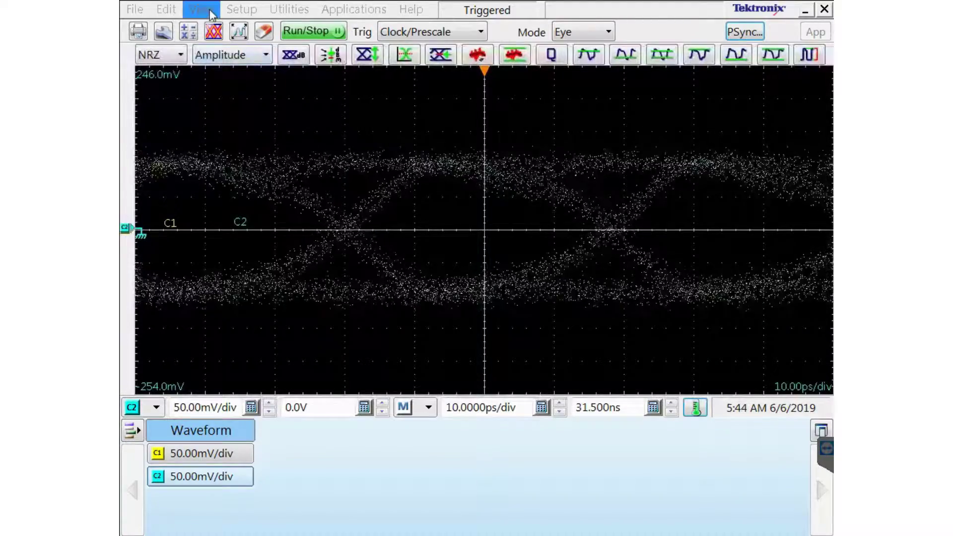
Re-enable WfmDB 2 and WfmDB 1 in the Wfm Database settings.
left_click(242, 9)
left_click(299, 187)
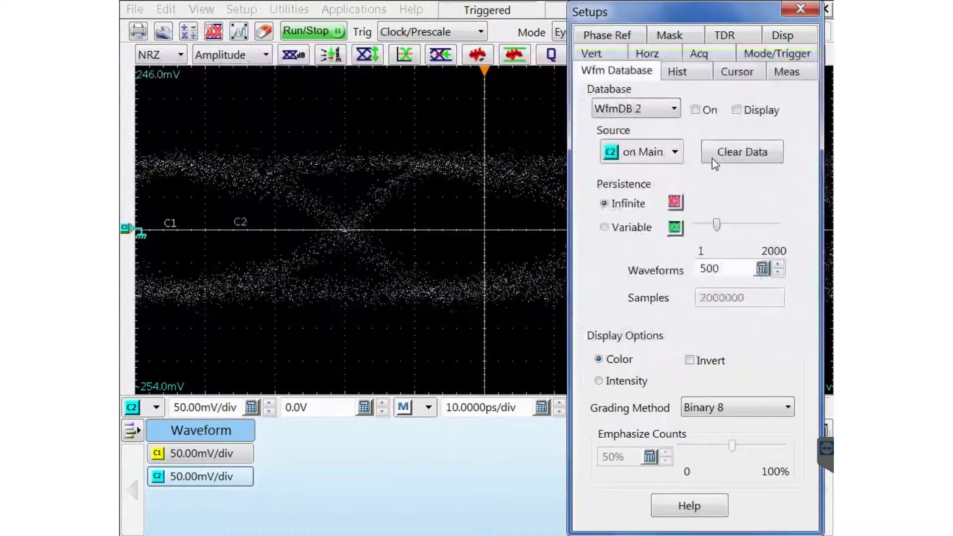
left_click(696, 111)
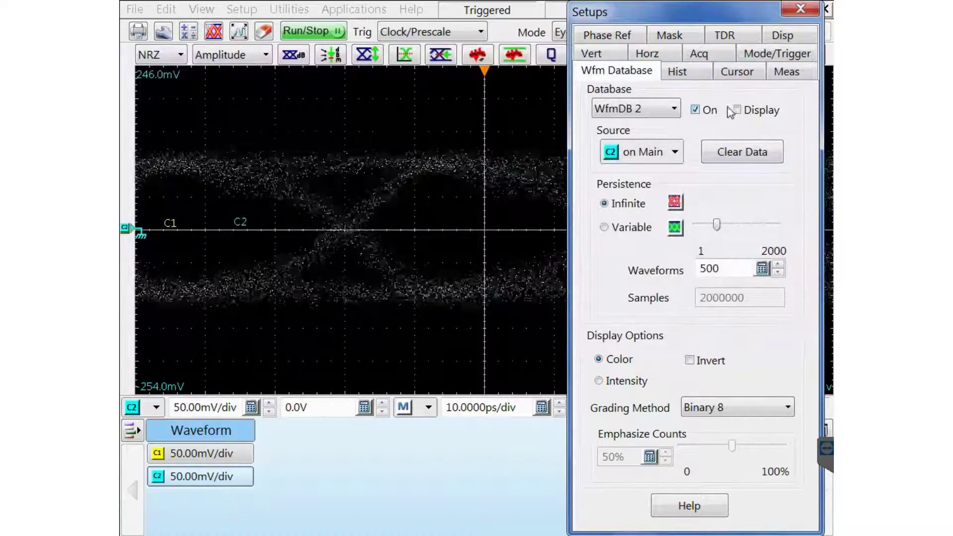
left_click(668, 115)
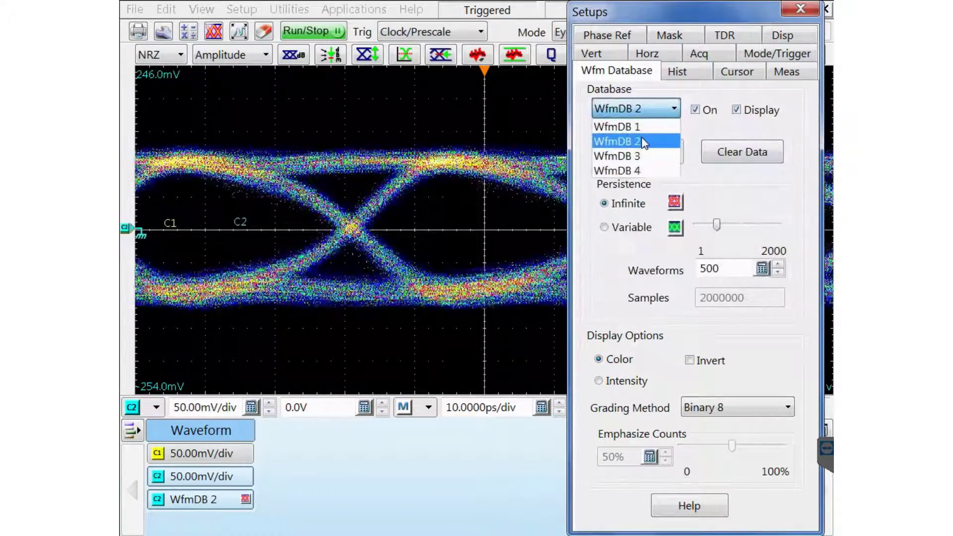
left_click(636, 125)
left_click(696, 110)
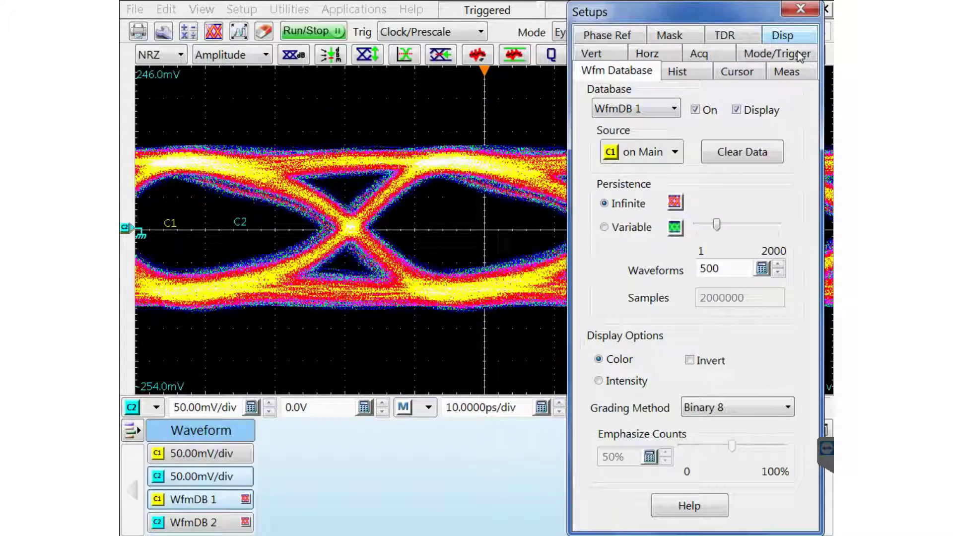
Set Meas 1 to an NRZ Timing Crossing Time measurement on C1.
left_click(793, 73)
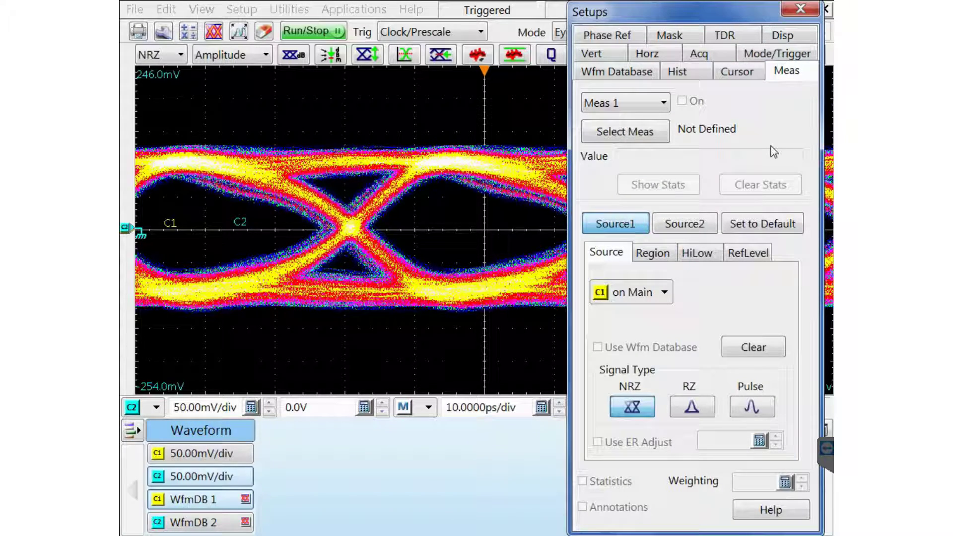
left_click(645, 130)
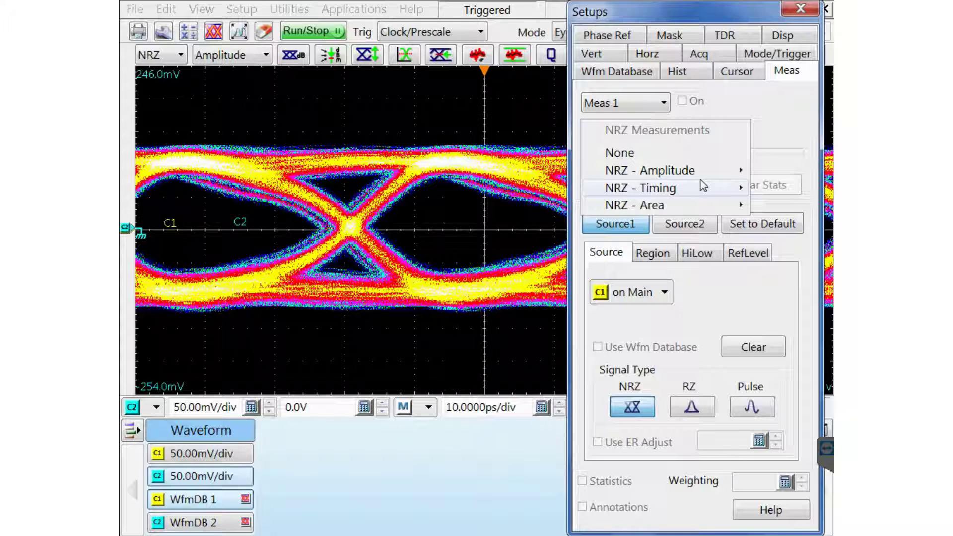
mouse_move(646, 188)
left_click(512, 331)
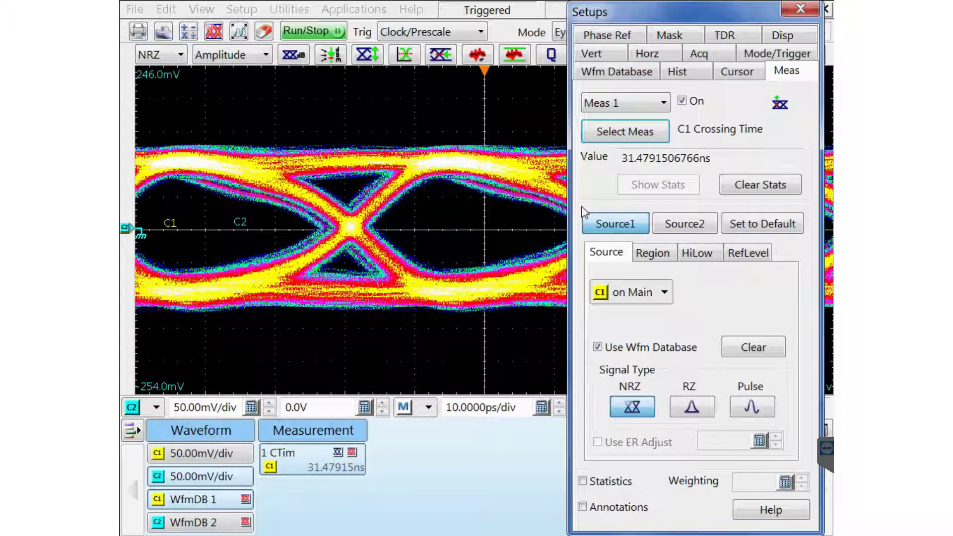
Make Meas 2 a second Crossing Time measurement, both reading about 31.479 ns.
left_click(643, 103)
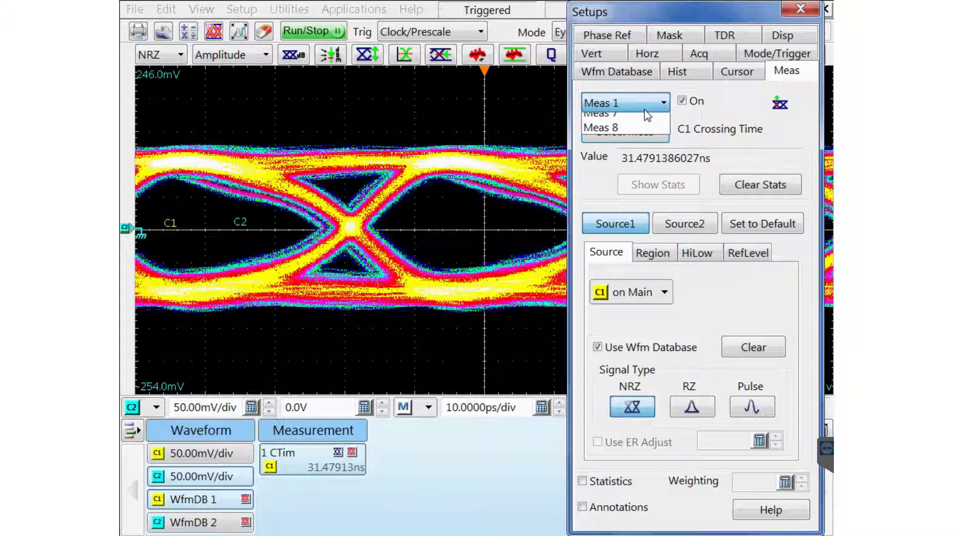
left_click(620, 149)
left_click(643, 104)
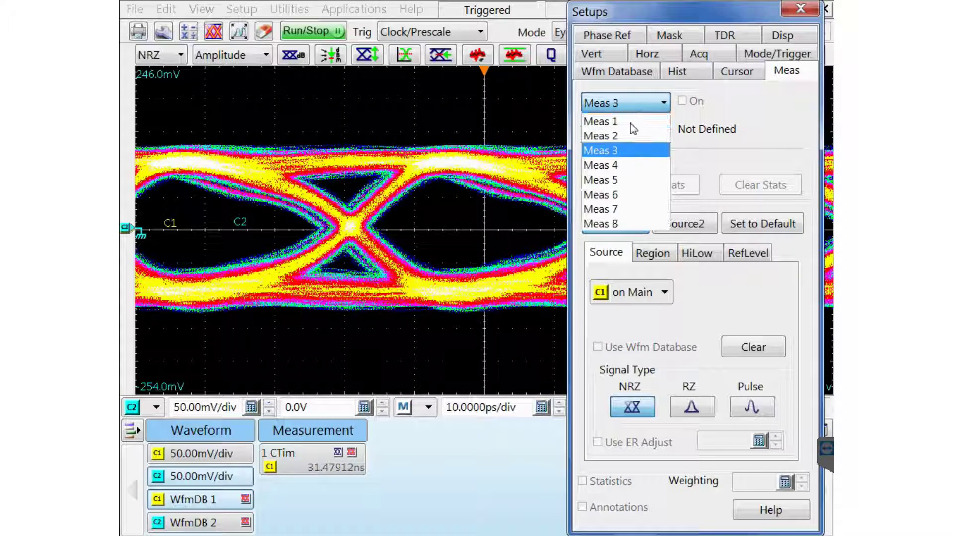
left_click(630, 132)
left_click(657, 139)
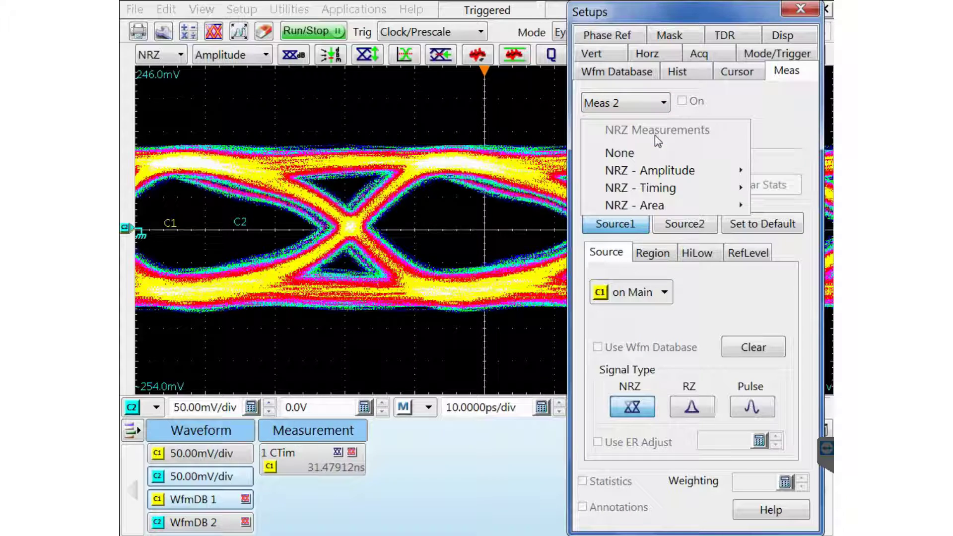
mouse_move(688, 195)
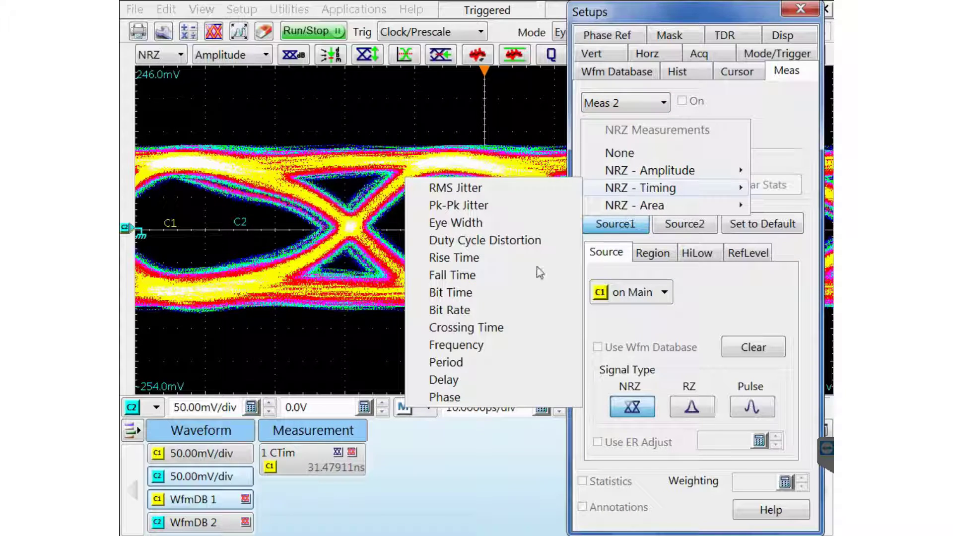
left_click(504, 321)
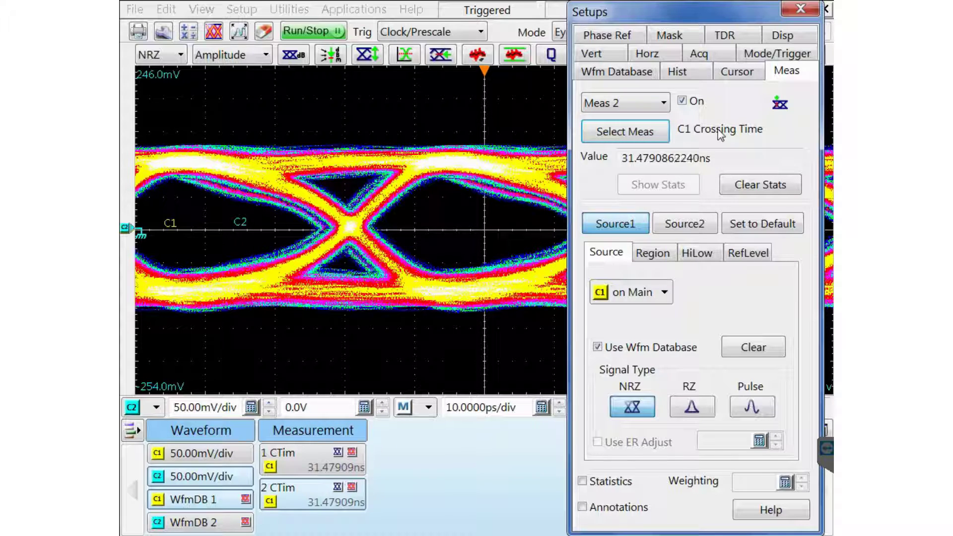
left_click(800, 9)
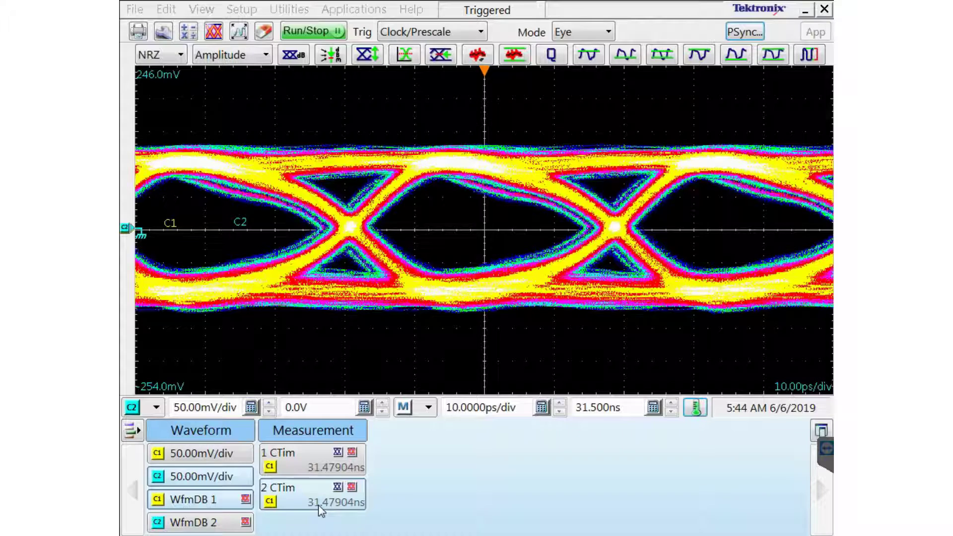
Switch Meas 2's Source1 to C2, reading about 31.480 ns beside C1's 31.479 ns.
left_click(237, 11)
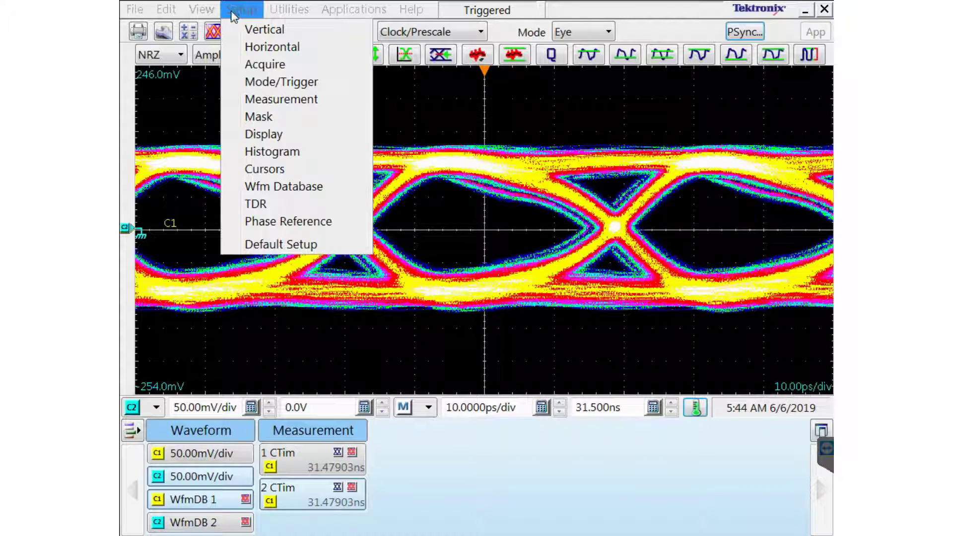
left_click(281, 99)
left_click(656, 296)
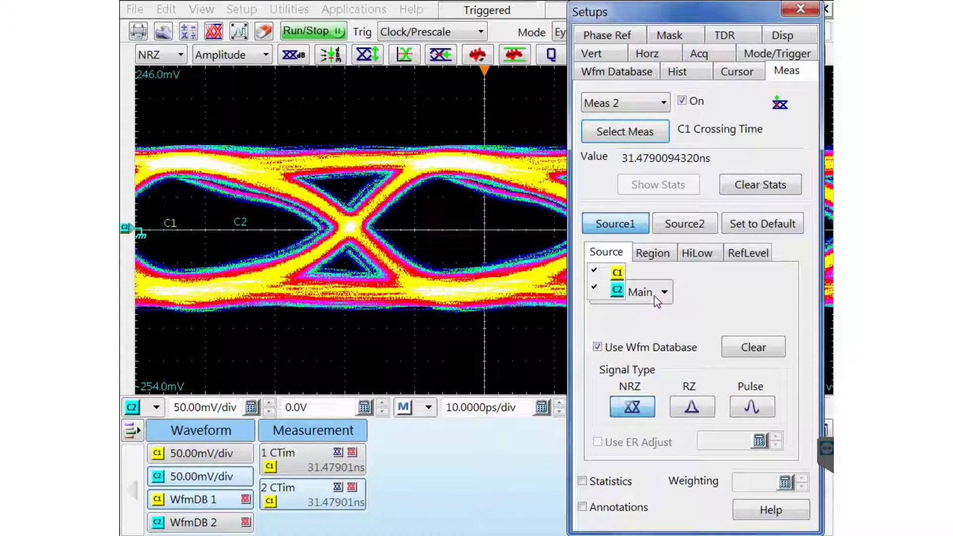
left_click(618, 289)
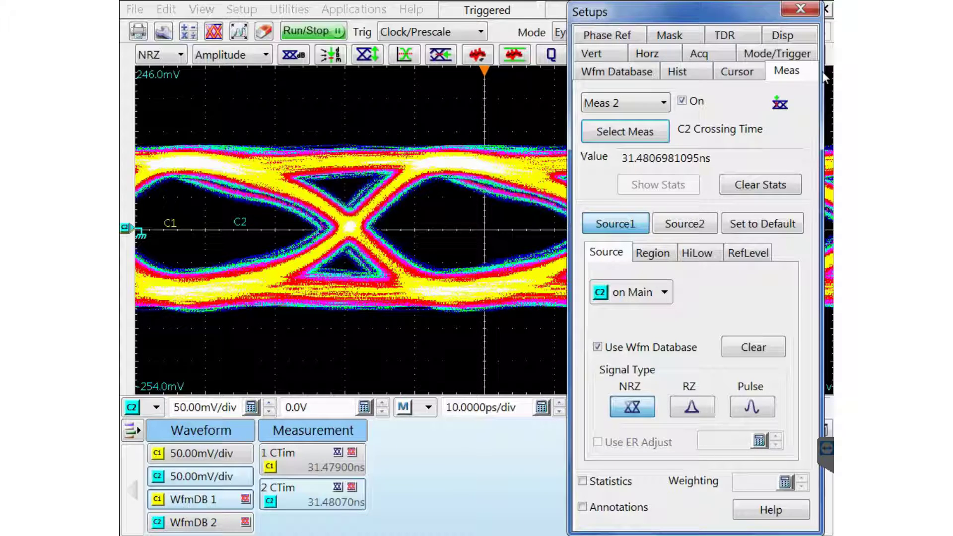
left_click(800, 9)
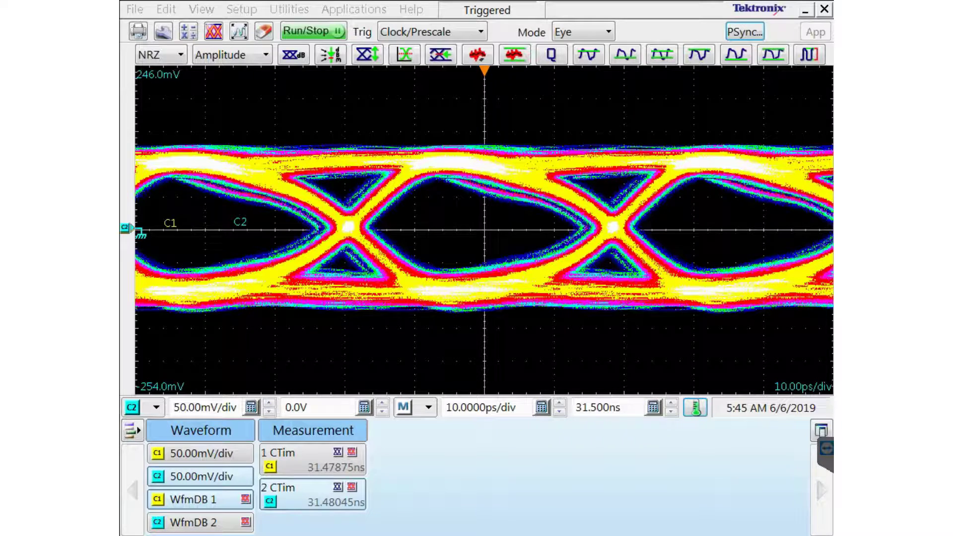
Set channel C2's Delay to -16.4 ps in the vertical setup.
left_click(243, 10)
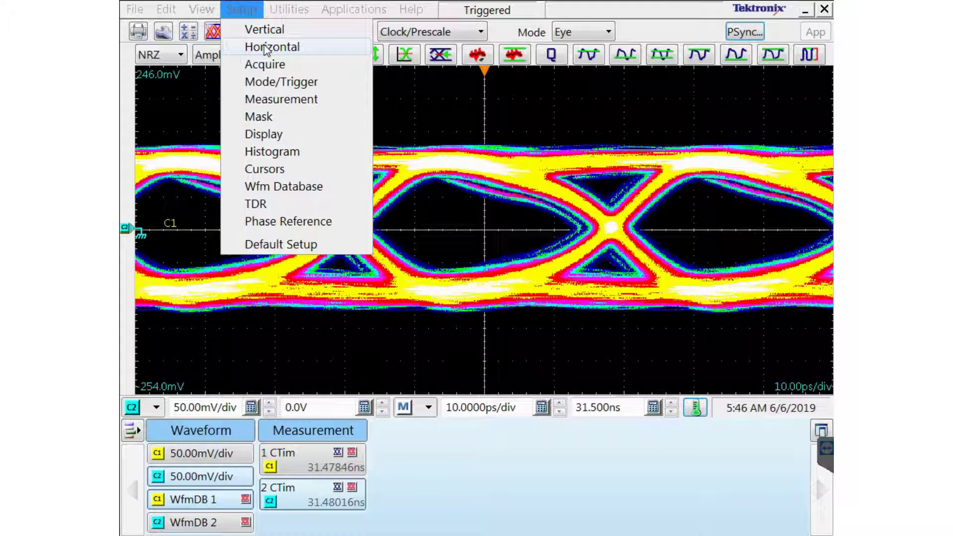
left_click(264, 35)
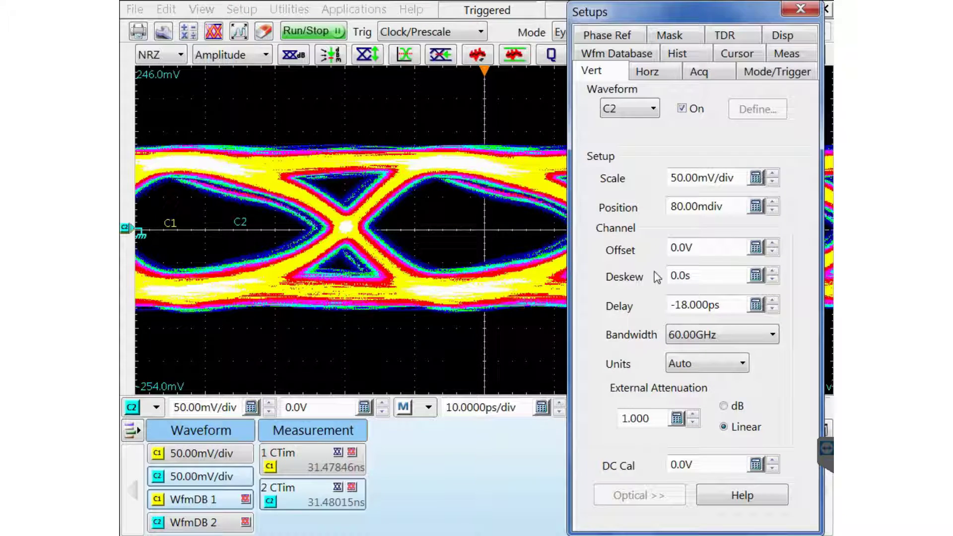
left_click(757, 306)
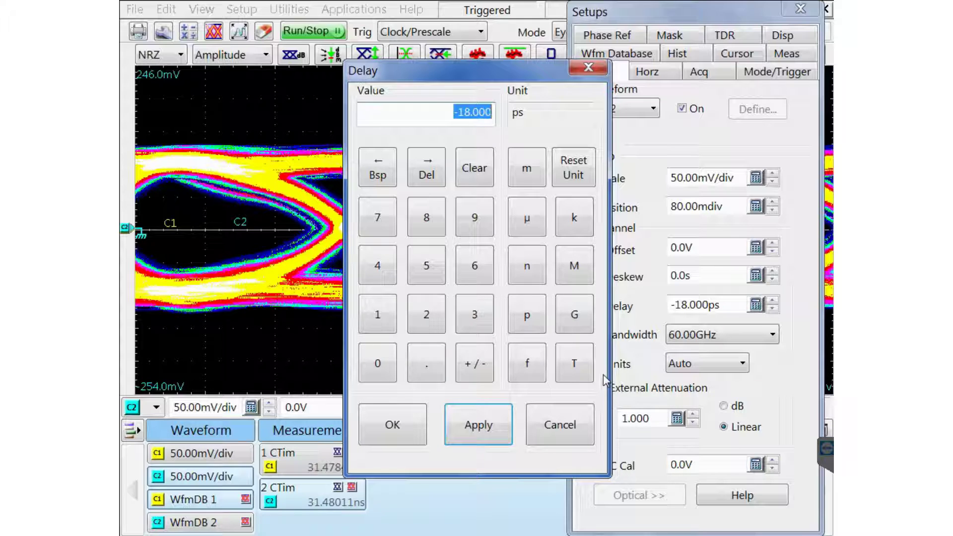
left_click(376, 318)
left_click(472, 264)
left_click(426, 364)
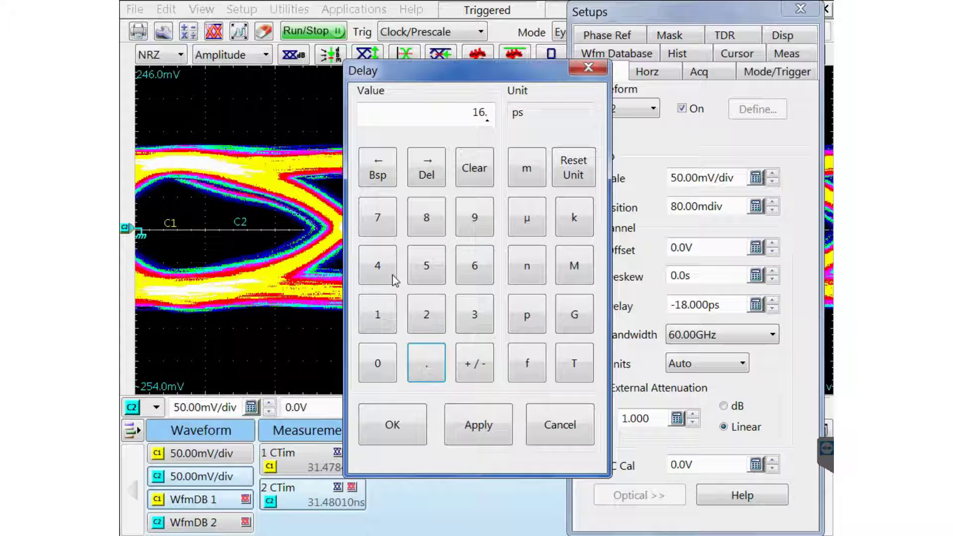
left_click(379, 269)
left_click(467, 362)
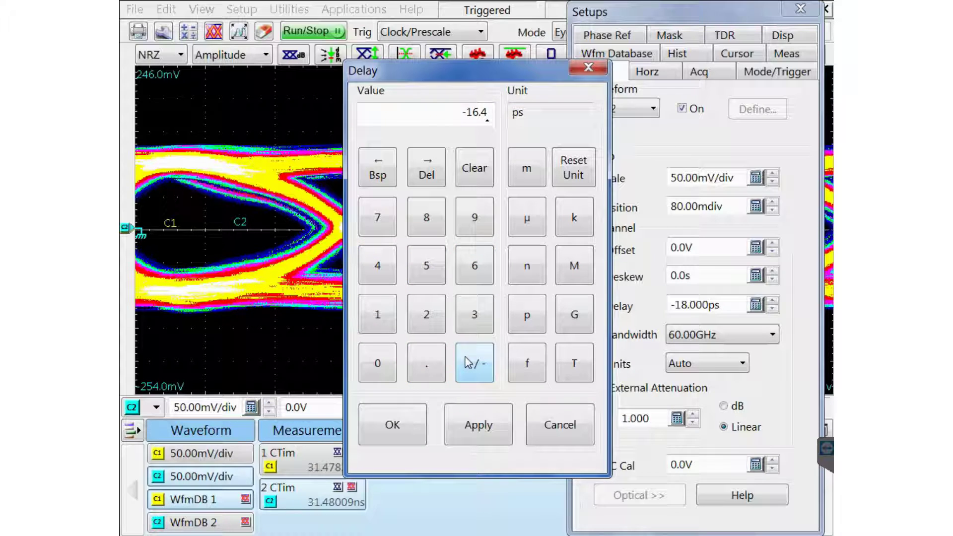
left_click(390, 427)
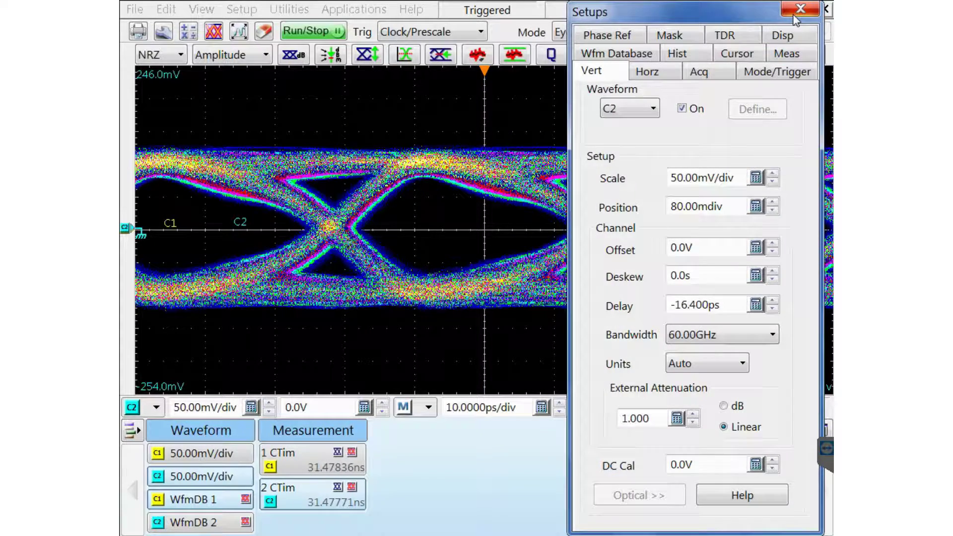
Close Setups and use Edit > Clear Data so the C1 and C2 crossing times rebuild near 31.4776 ns.
left_click(800, 10)
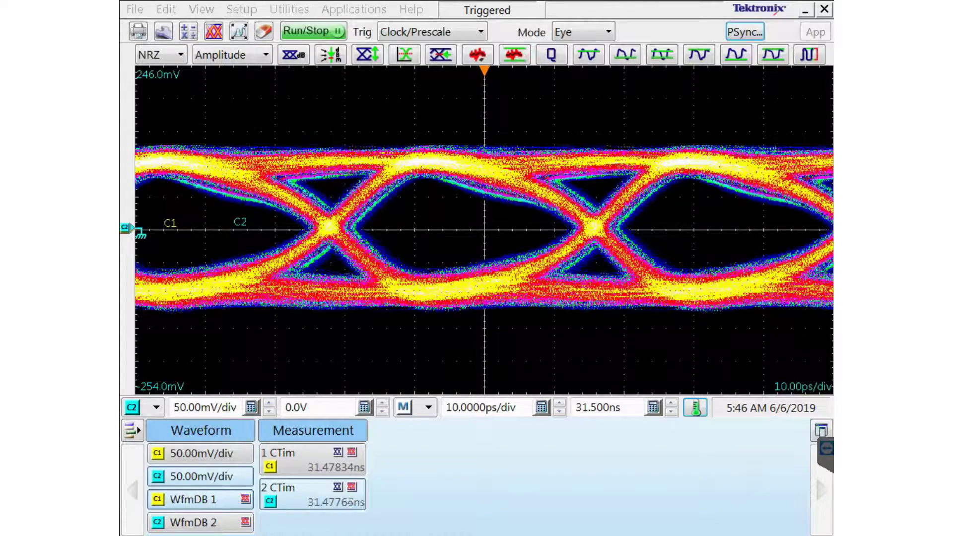
left_click(165, 11)
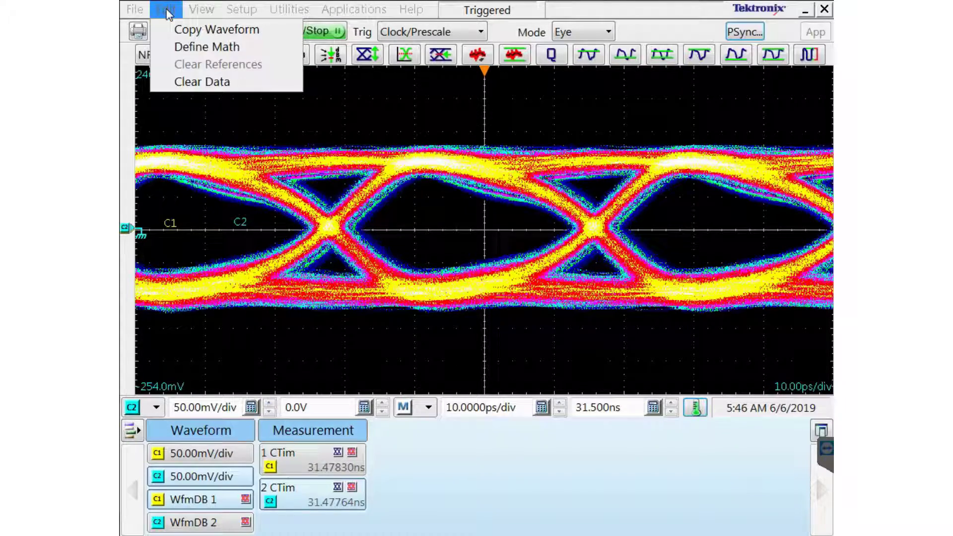
left_click(246, 83)
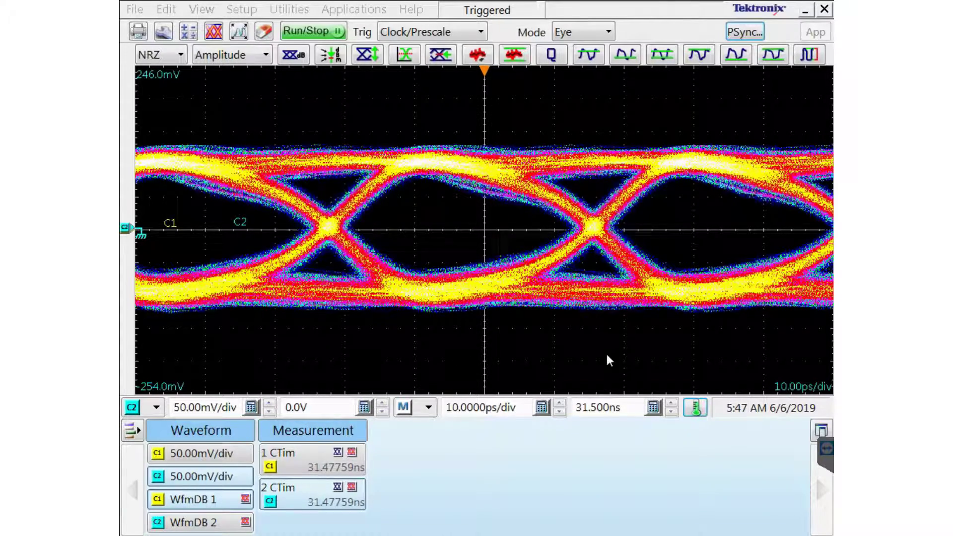
Turn off the C1 and C2 Crossing Time measurements, Meas 1 and Meas 2.
right_click(334, 470)
left_click(357, 453)
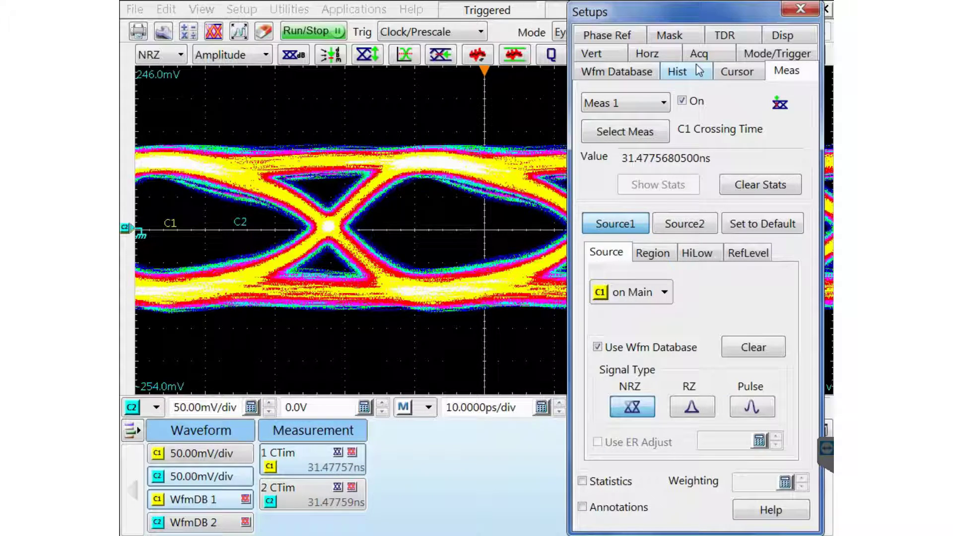
left_click(680, 102)
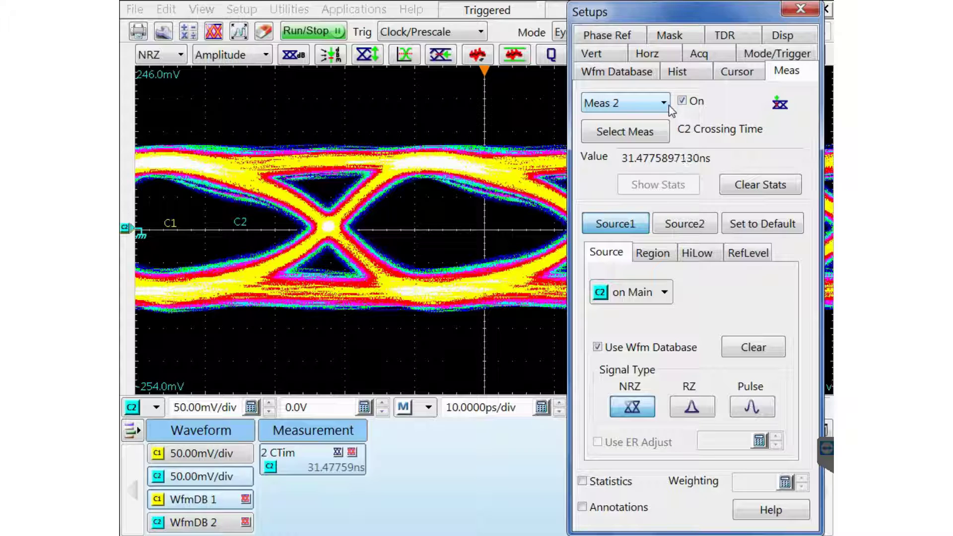
left_click(682, 101)
Turn off waveform databases WfmDB 1 and WfmDB 2.
left_click(617, 71)
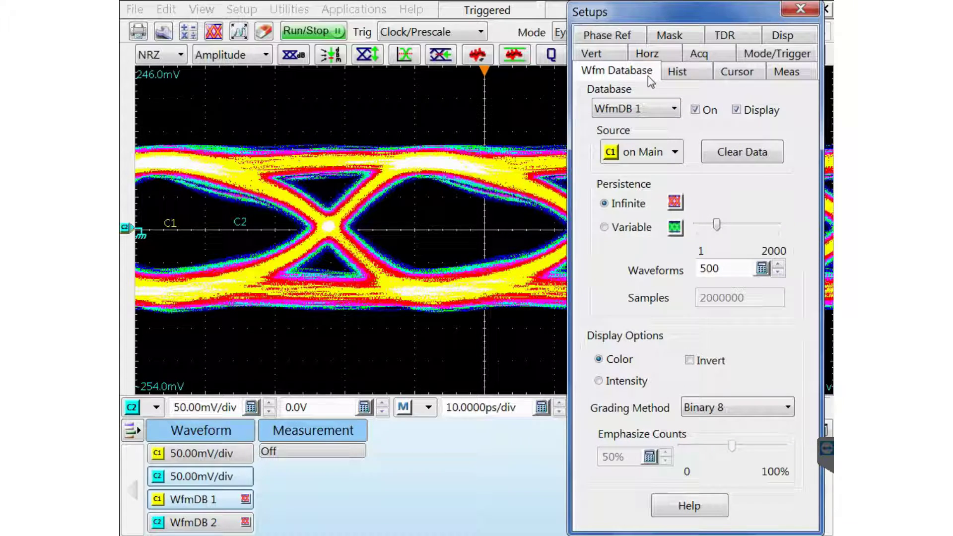
left_click(696, 110)
left_click(673, 108)
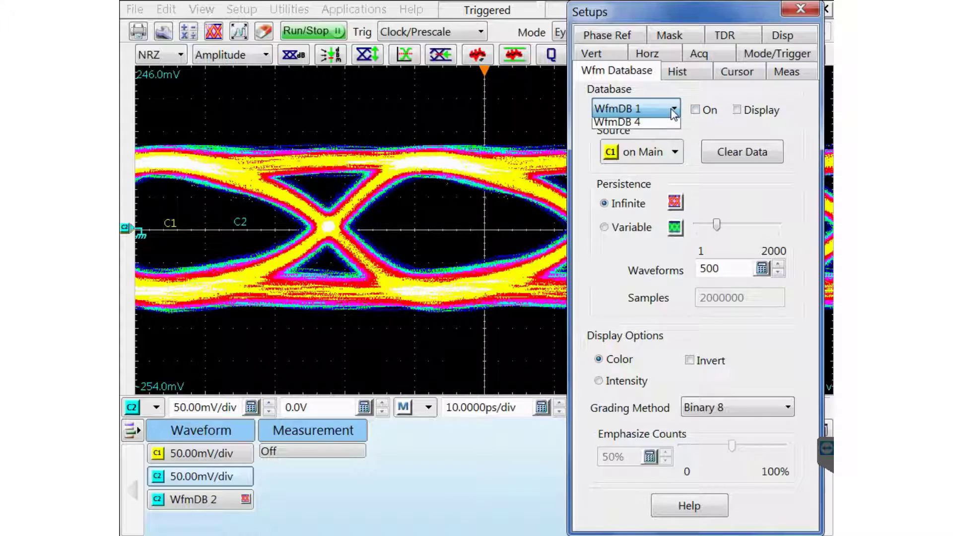
left_click(666, 142)
left_click(696, 110)
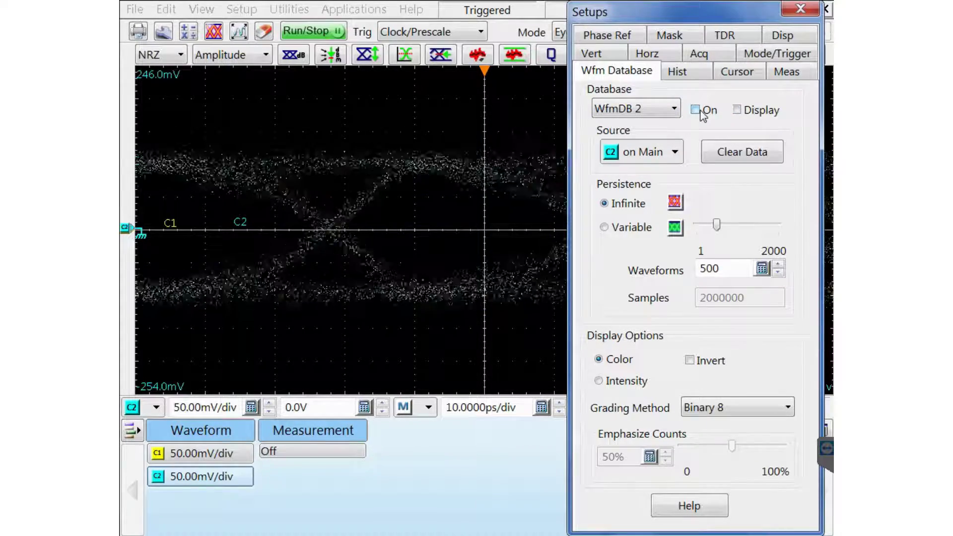
left_click(801, 9)
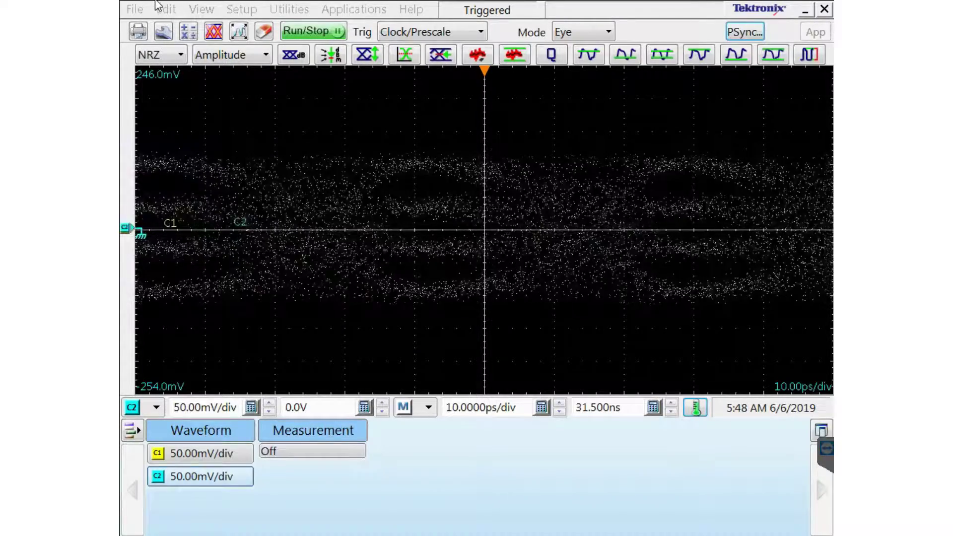
Define math waveform M1 as C1-C2 and turn it on.
left_click(167, 12)
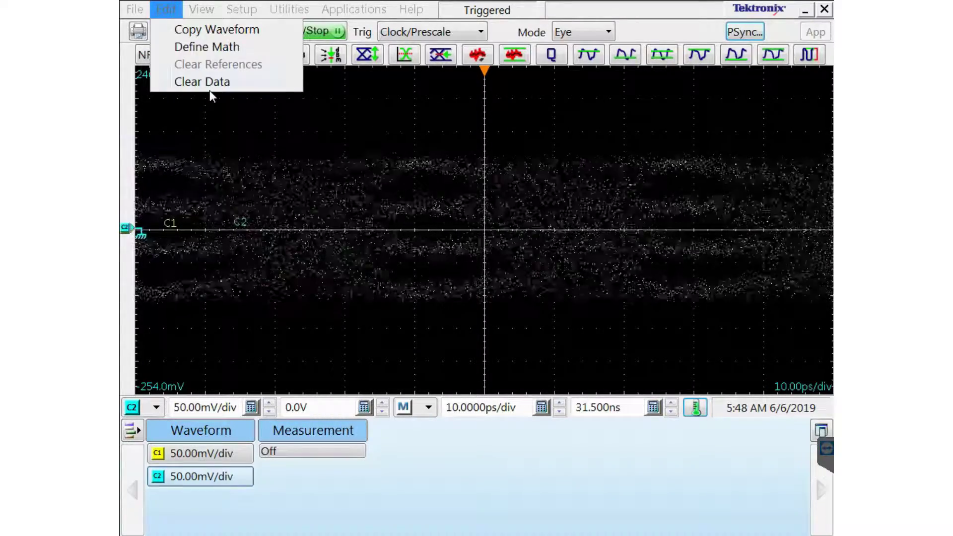
left_click(207, 48)
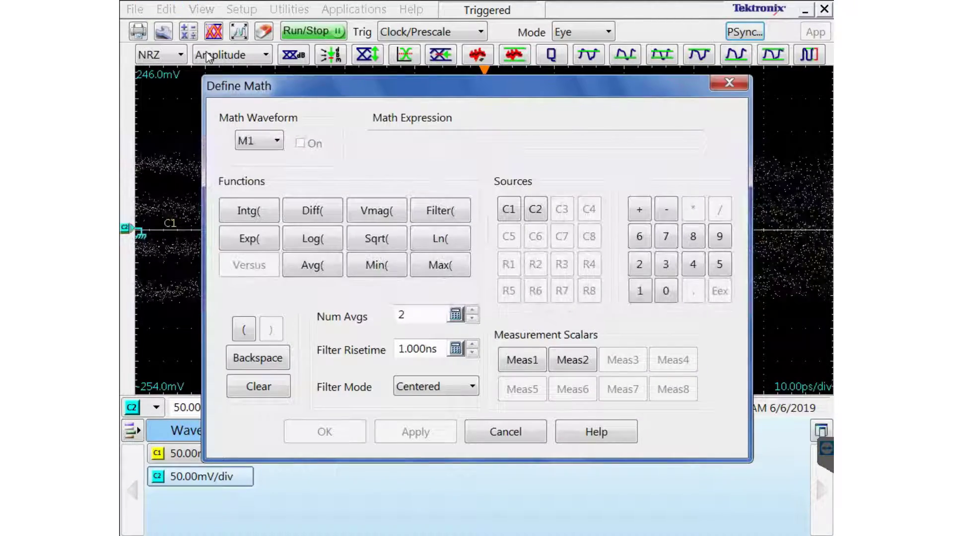
left_click(509, 209)
left_click(666, 210)
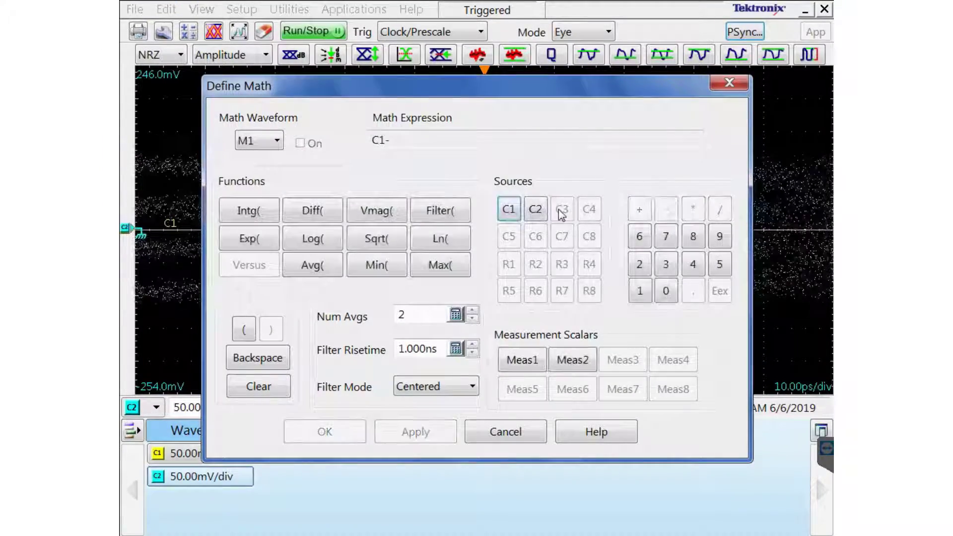
left_click(535, 209)
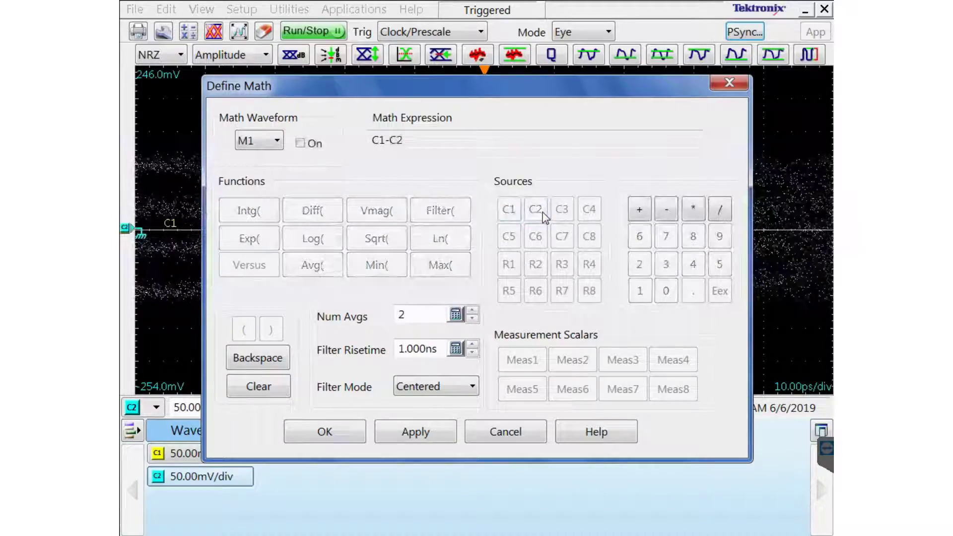
left_click(301, 144)
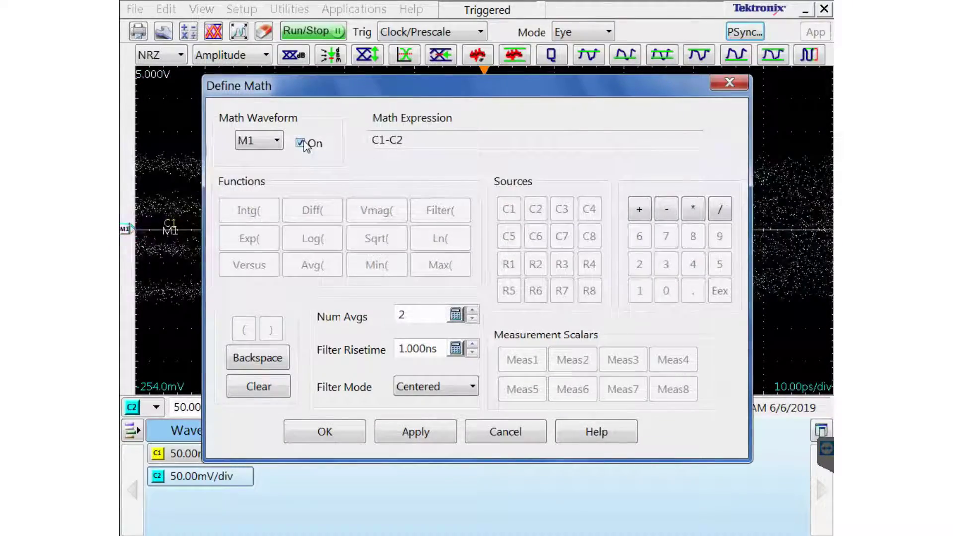
left_click(341, 433)
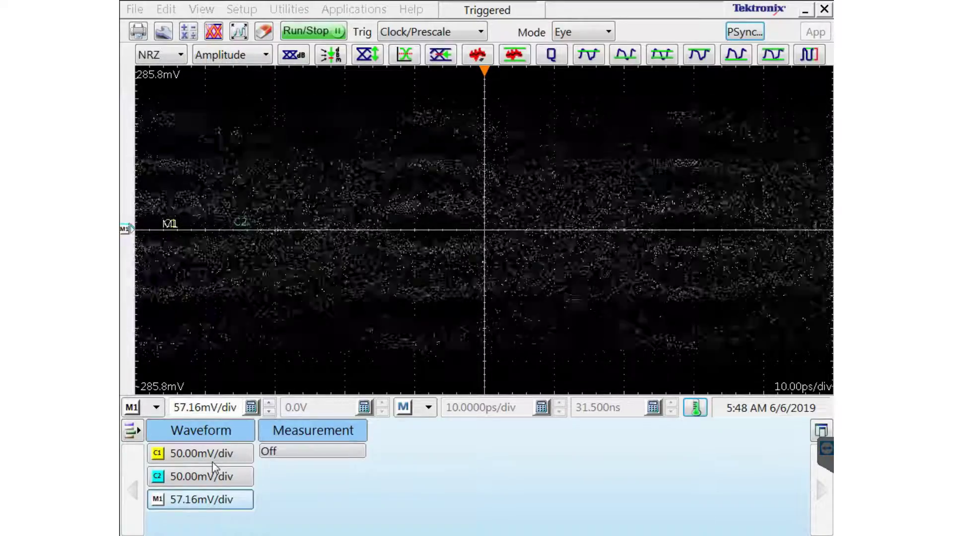
Turn off channels C1 and C2, leaving only M1 displayed.
right_click(214, 457)
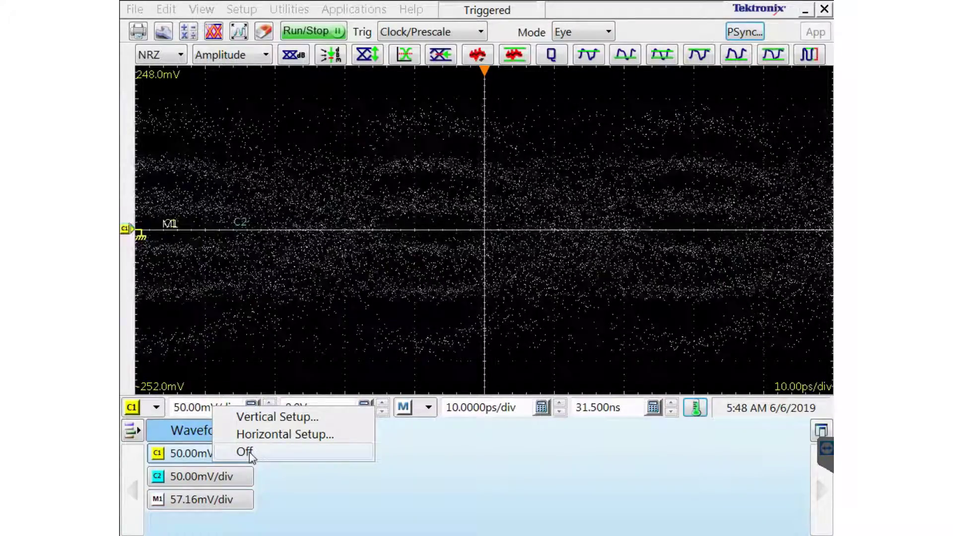
left_click(250, 453)
right_click(207, 457)
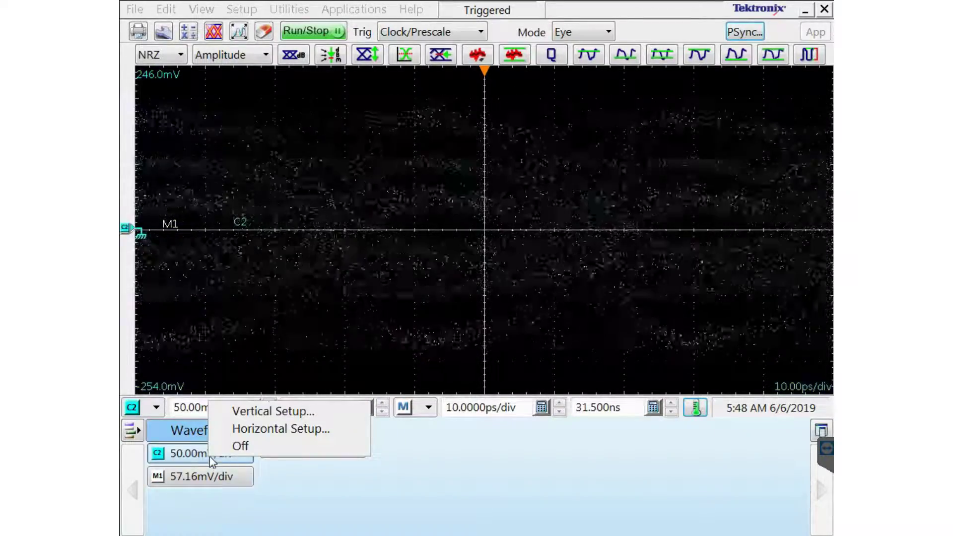
left_click(239, 443)
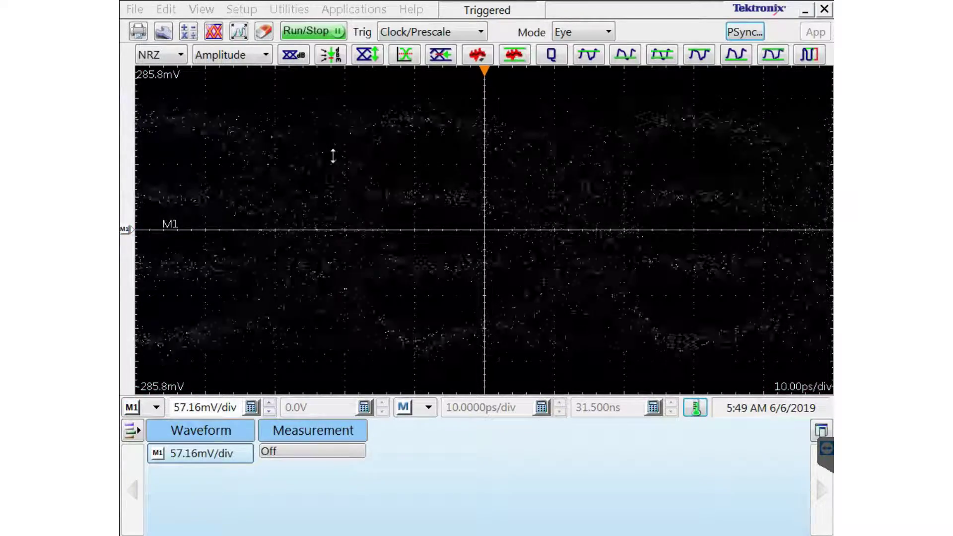
Enable WfmDB 1 on M1 to accumulate a colour-graded PAM4 eye at 50 mV/div.
left_click(215, 34)
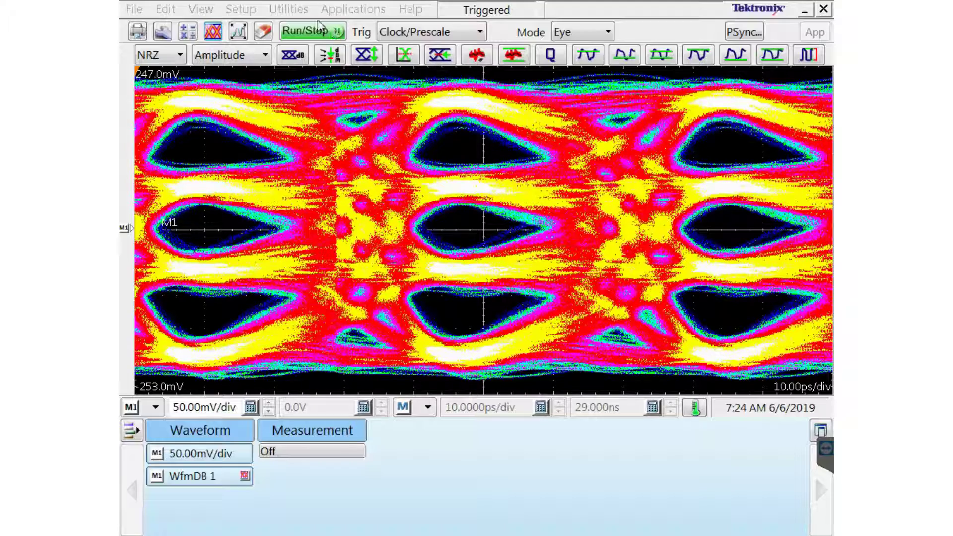
Turn off the WfmDB 1 waveform database on M1.
left_click(249, 11)
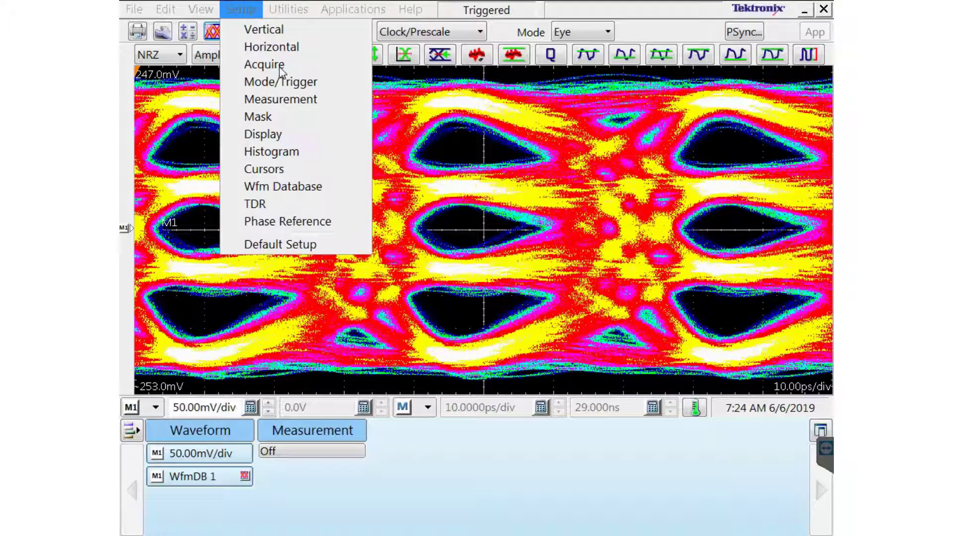
left_click(290, 187)
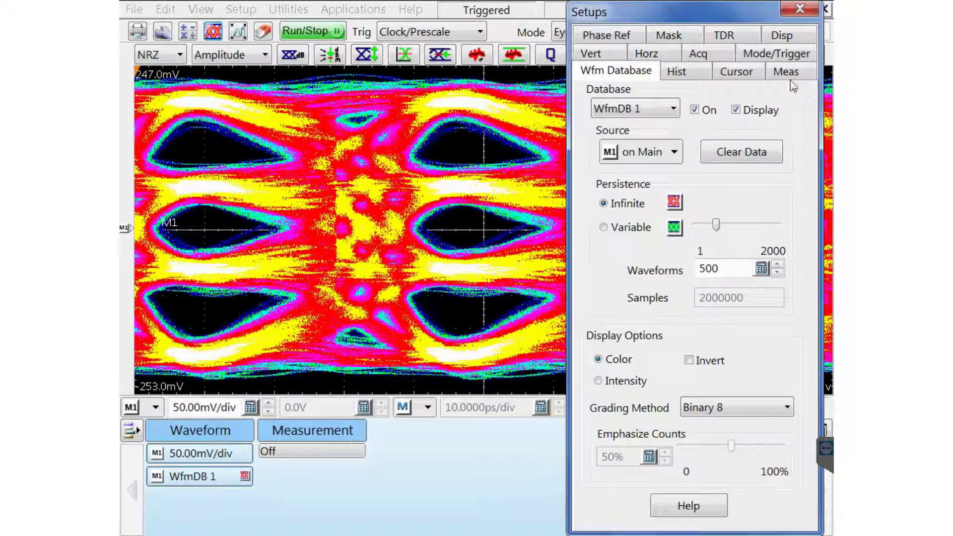
left_click(708, 111)
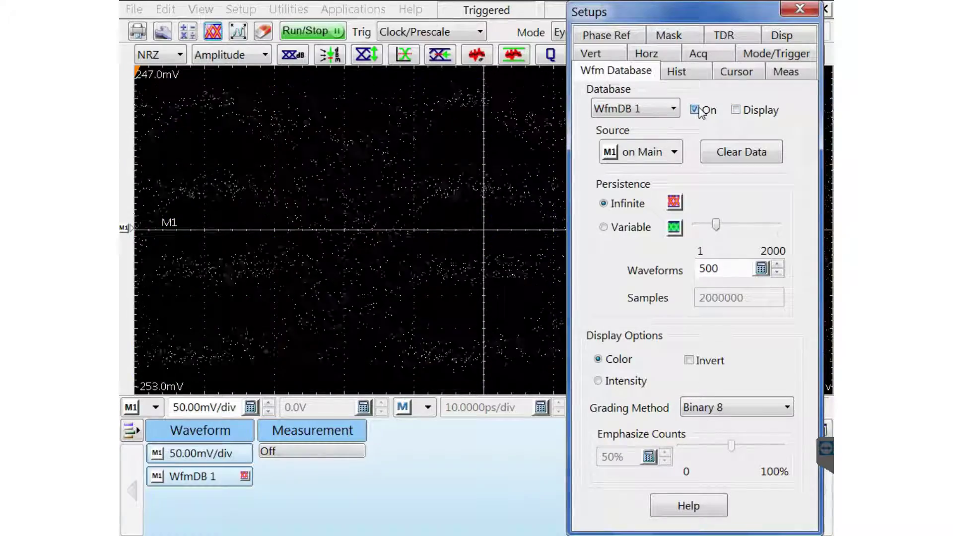
left_click(800, 10)
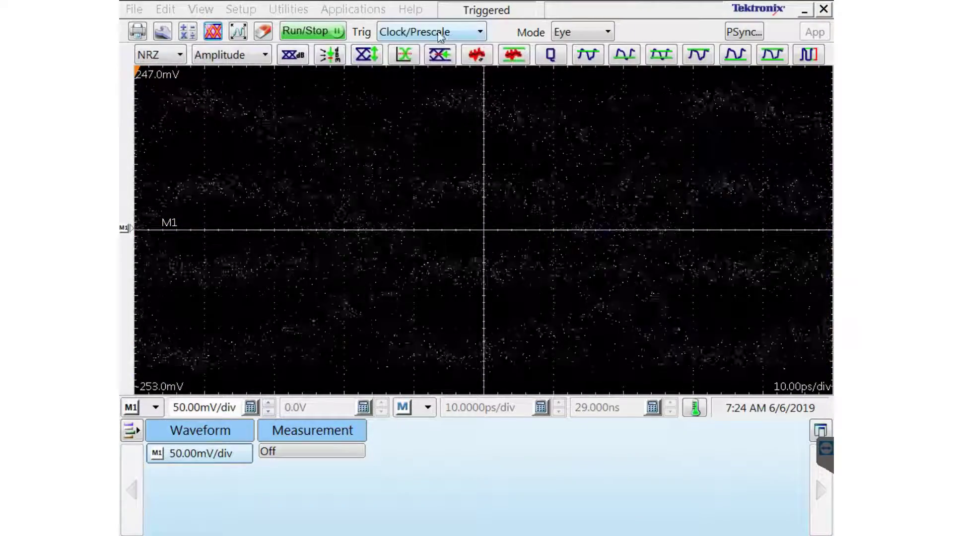
Edit M1's math expression from C1-C2 to C1+C2.
left_click(173, 14)
left_click(206, 47)
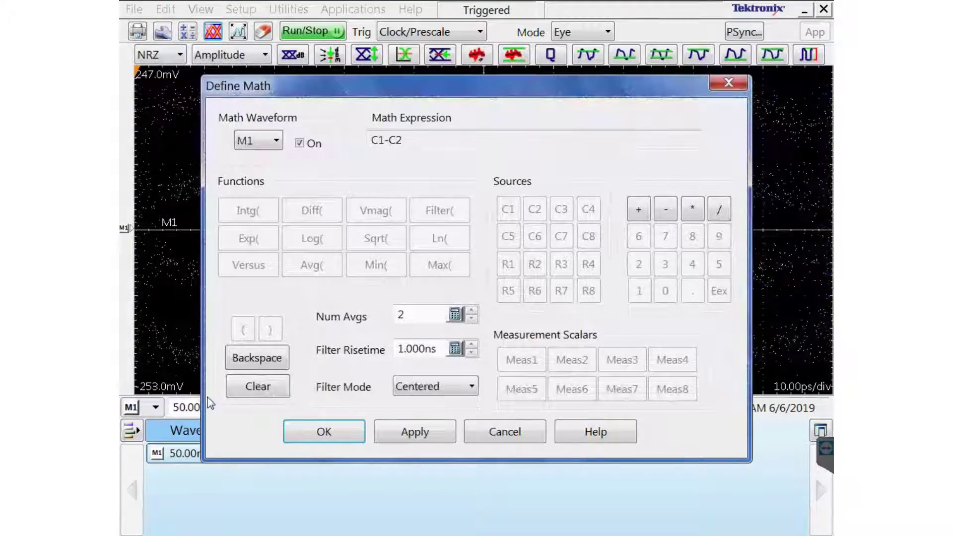
left_click(254, 359)
left_click(253, 359)
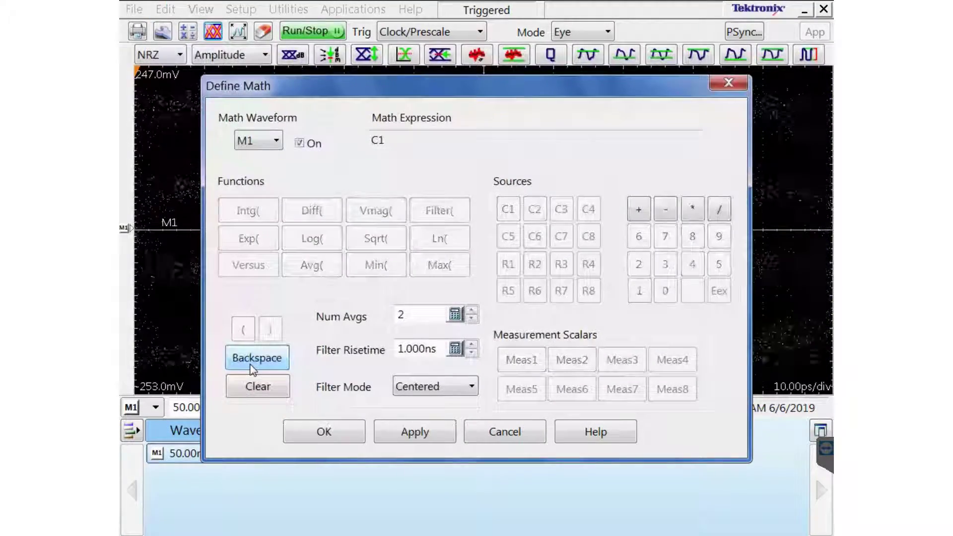
left_click(641, 211)
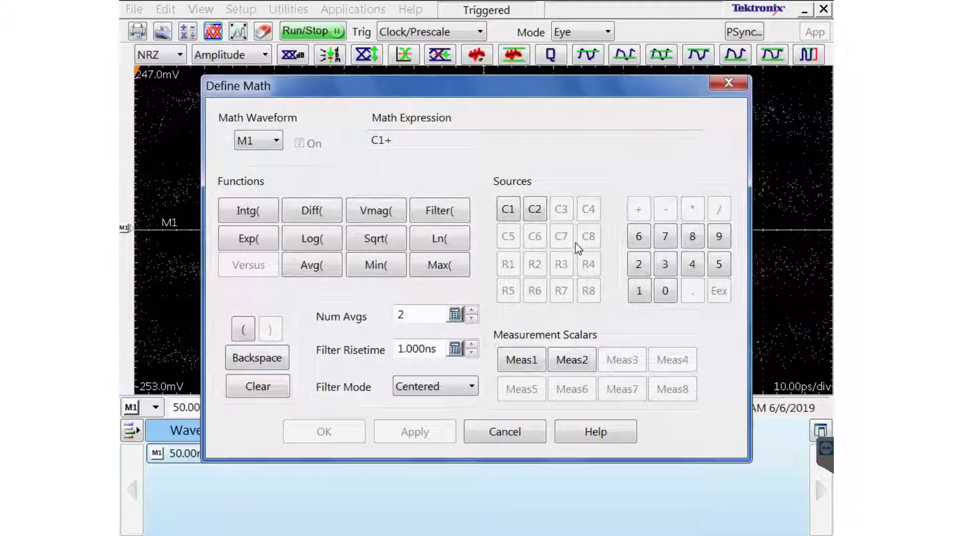
left_click(536, 210)
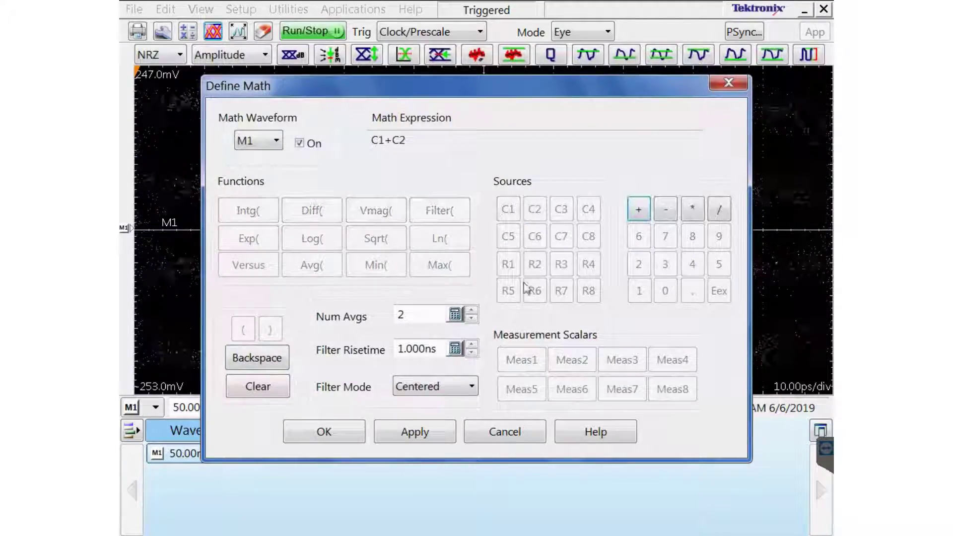
Accept the C1+C2 definition and set the horizontal scale to 10 µs/div.
left_click(353, 438)
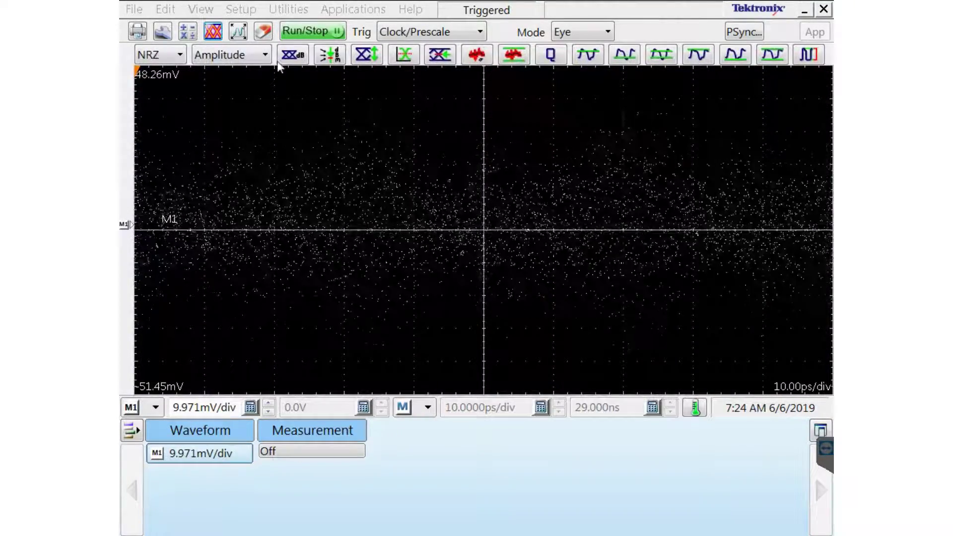
left_click(243, 10)
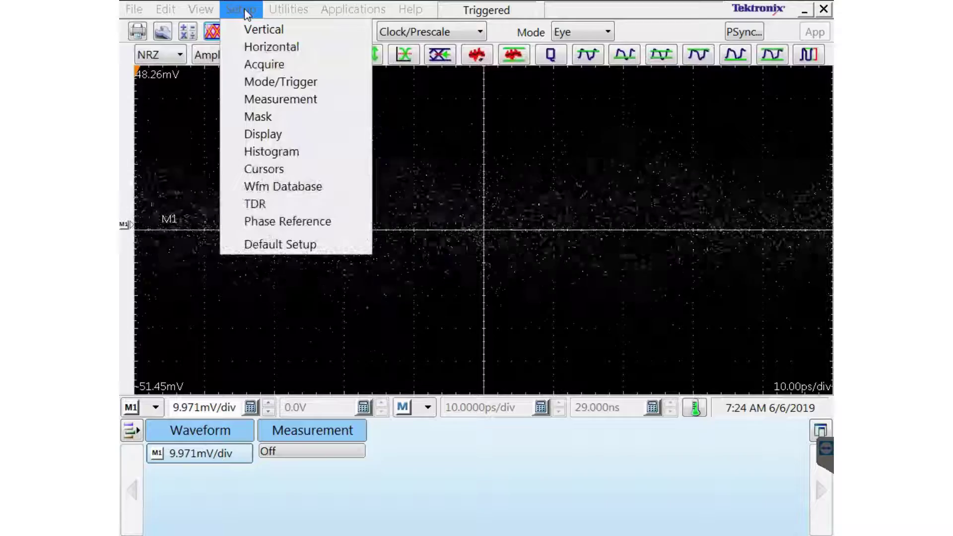
left_click(273, 47)
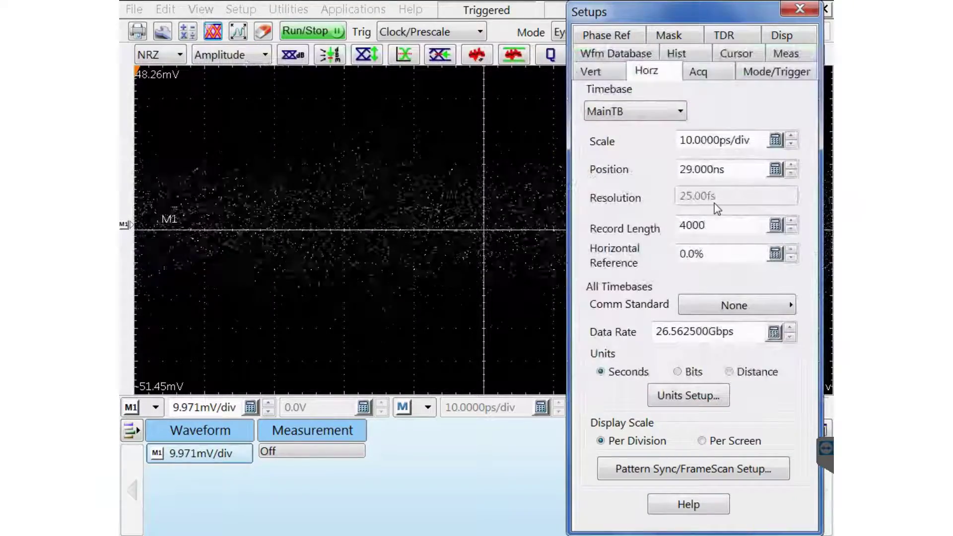
left_click(778, 141)
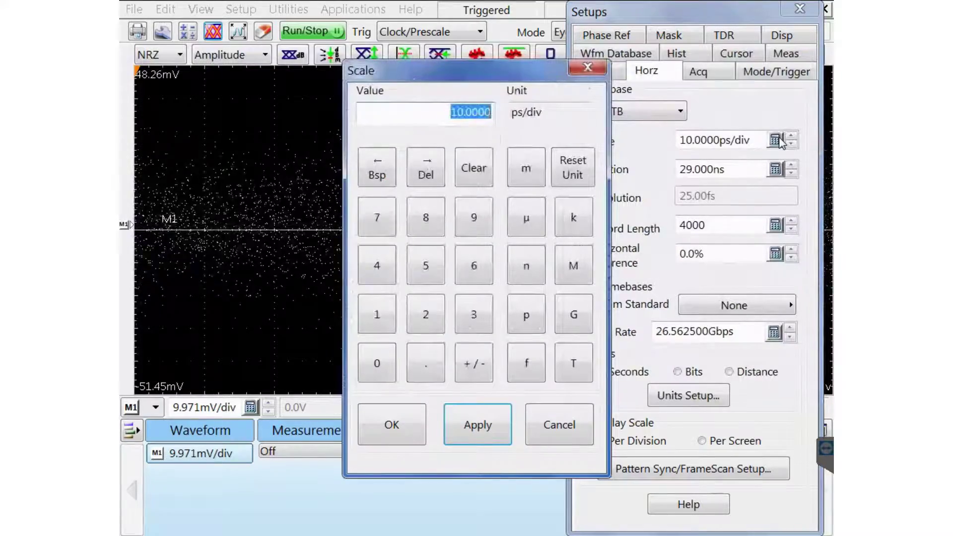
left_click(530, 214)
left_click(398, 425)
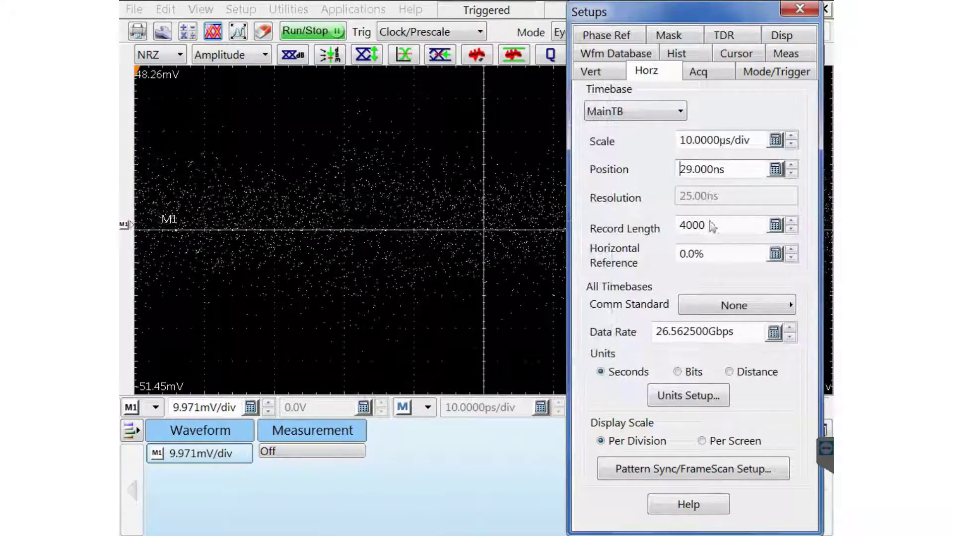
Raise M1's vertical scale to 50 mV/div.
left_click(612, 77)
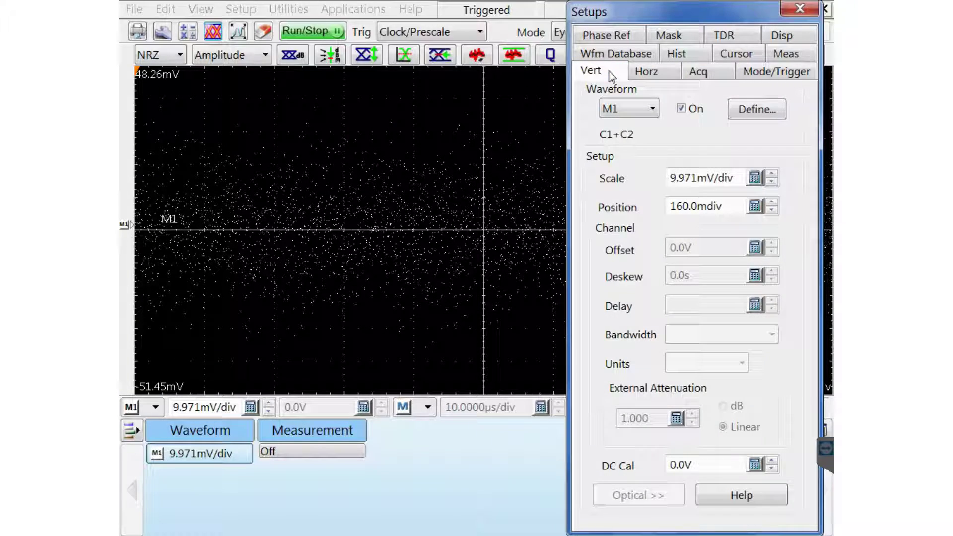
left_click(773, 174)
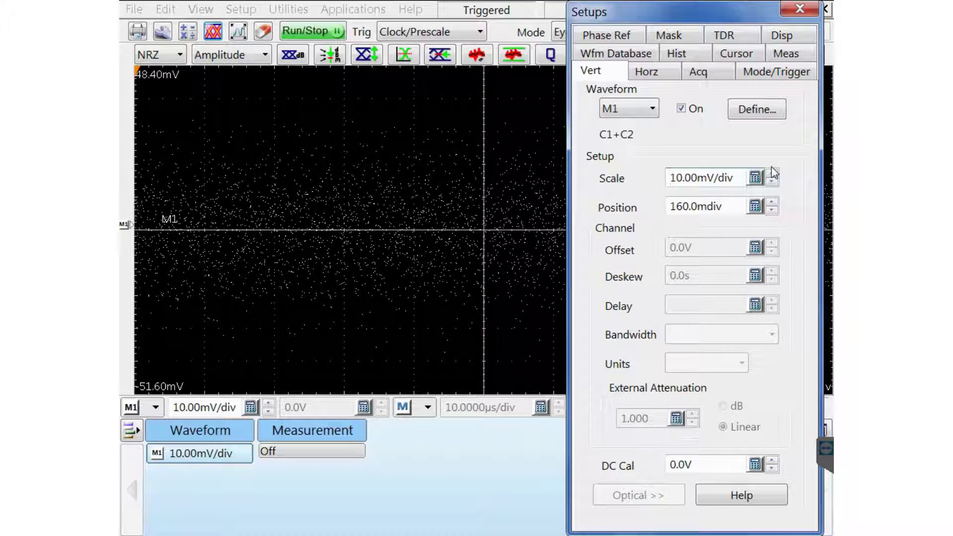
left_click(773, 175)
left_click(773, 175)
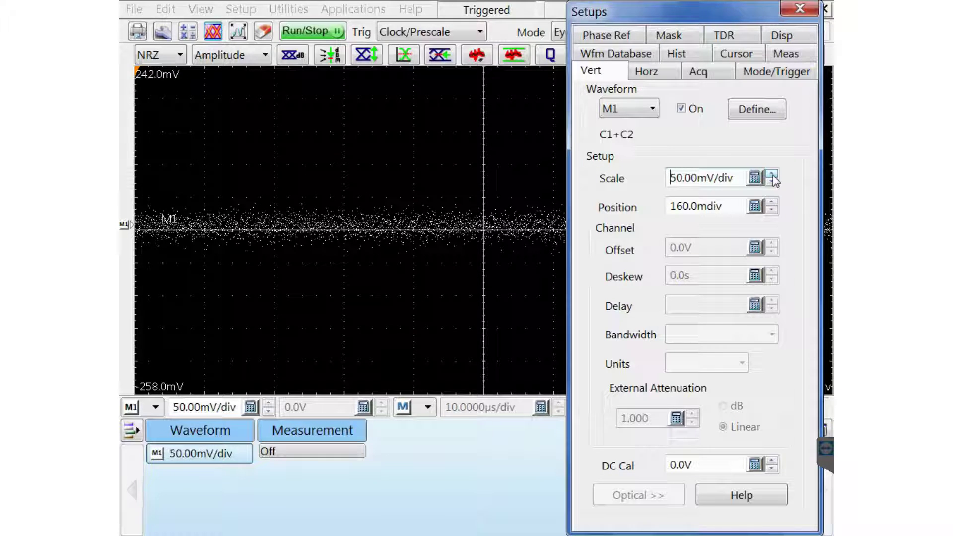
left_click(799, 11)
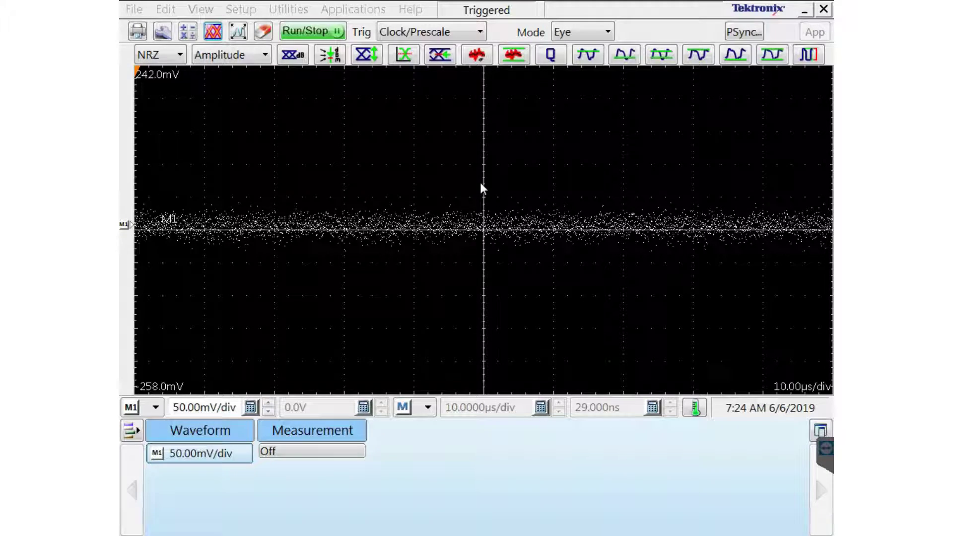
Turn on Meas 1 as NRZ AC RMS on M1 and clear data, reading about 11.7 mV.
right_click(314, 435)
left_click(345, 496)
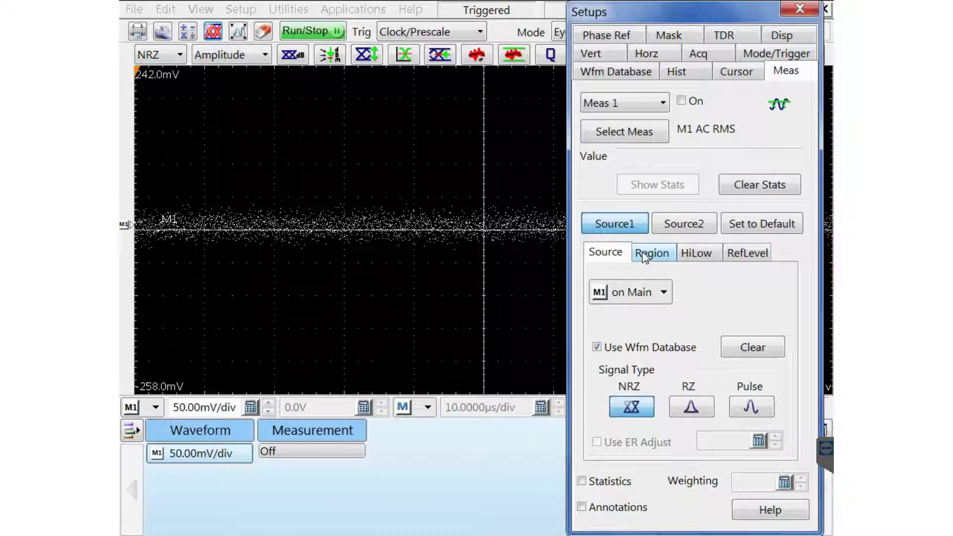
left_click(658, 132)
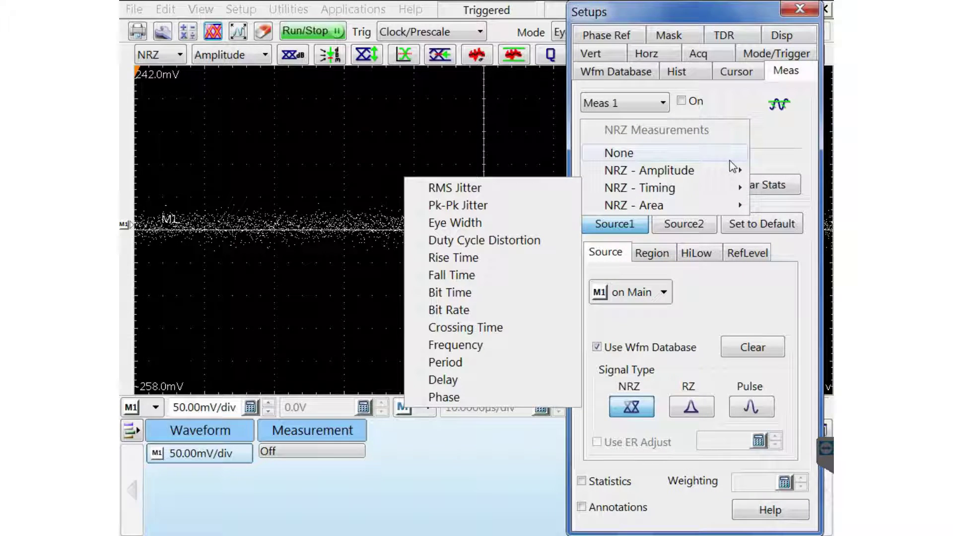
mouse_move(733, 173)
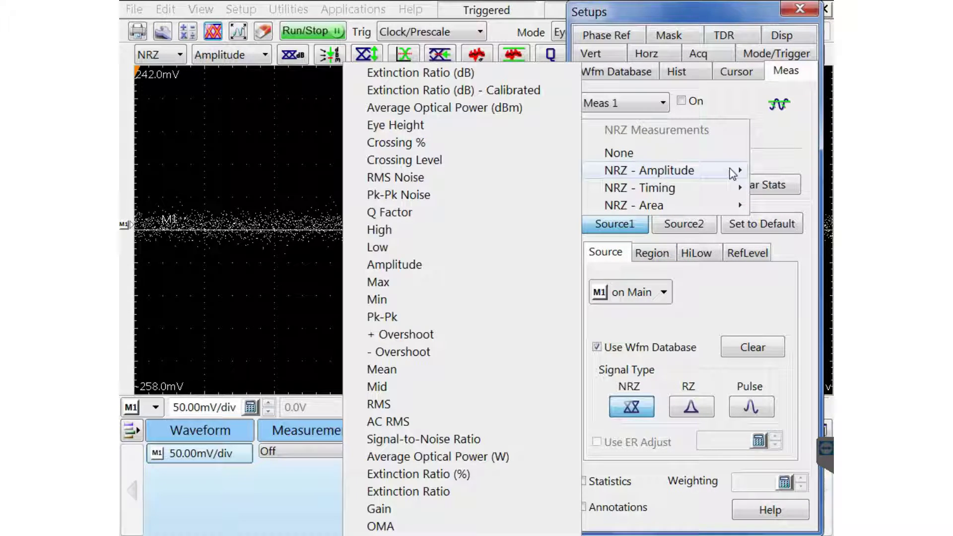
left_click(420, 423)
left_click(682, 101)
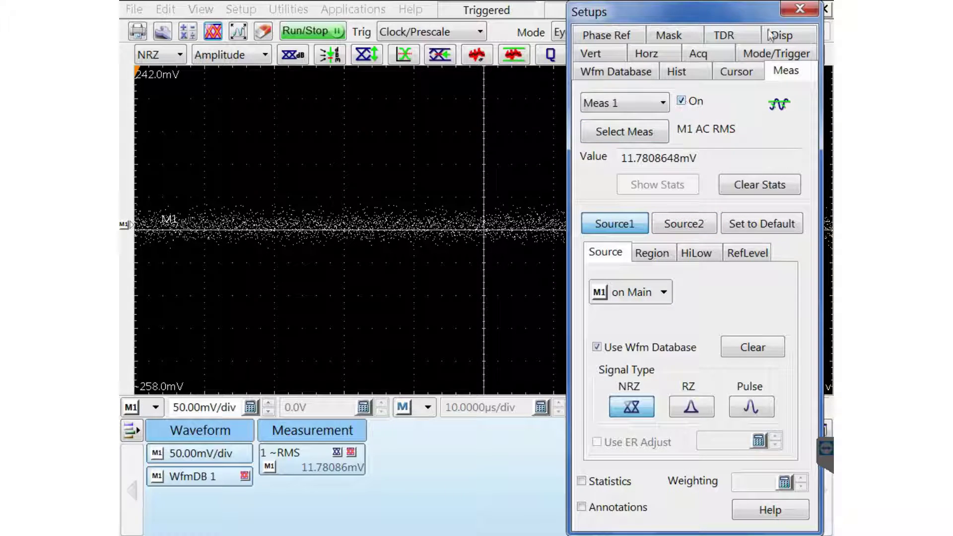
left_click(800, 8)
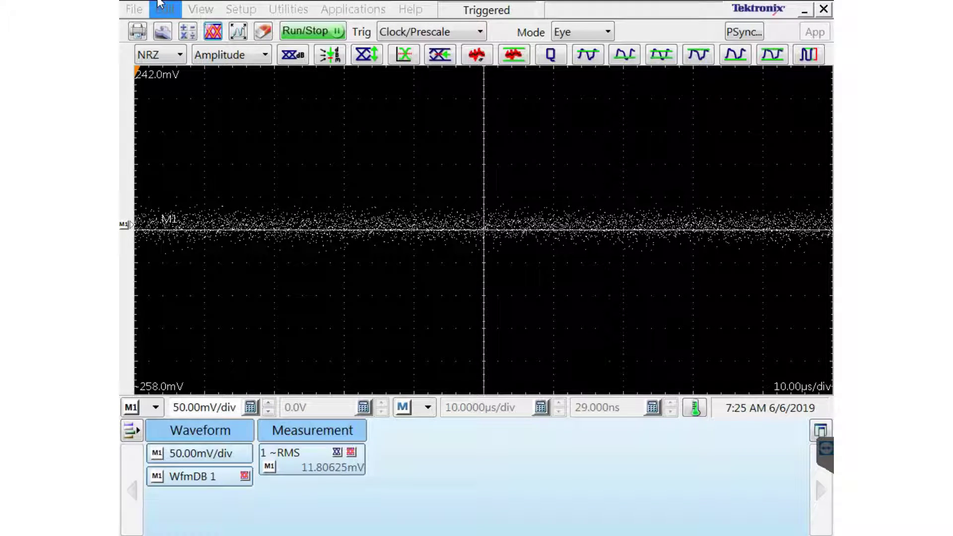
left_click(174, 15)
left_click(208, 87)
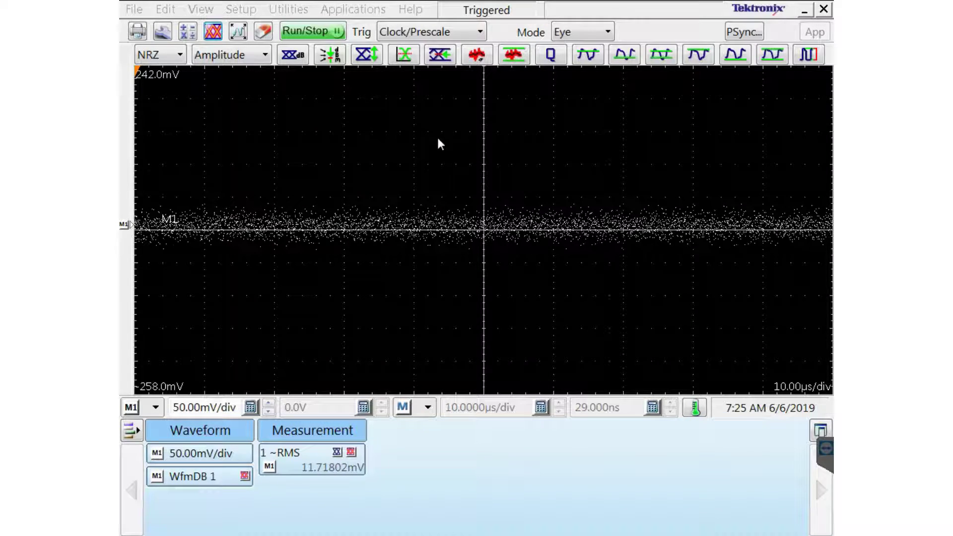
Set channel C2's delay to -18 ps in the Vertical setup.
left_click(252, 16)
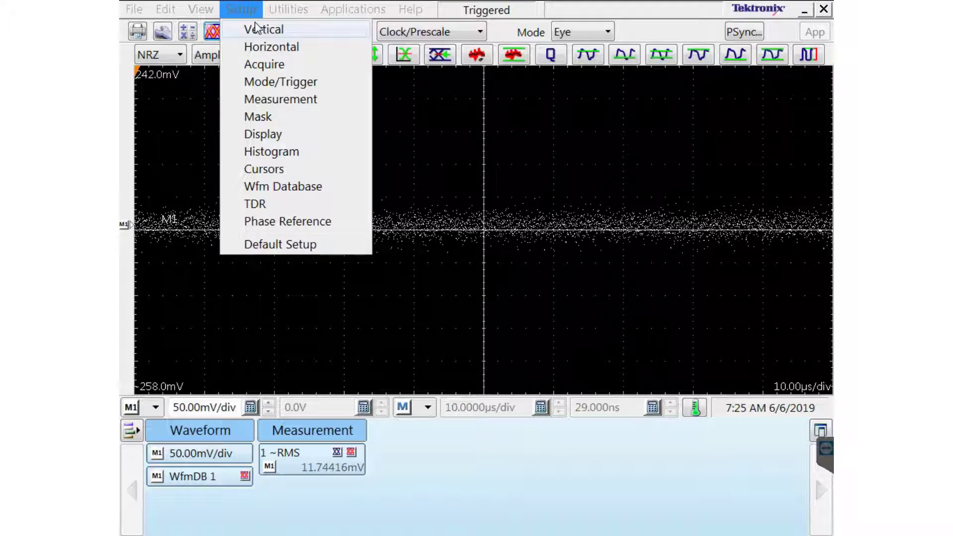
left_click(257, 28)
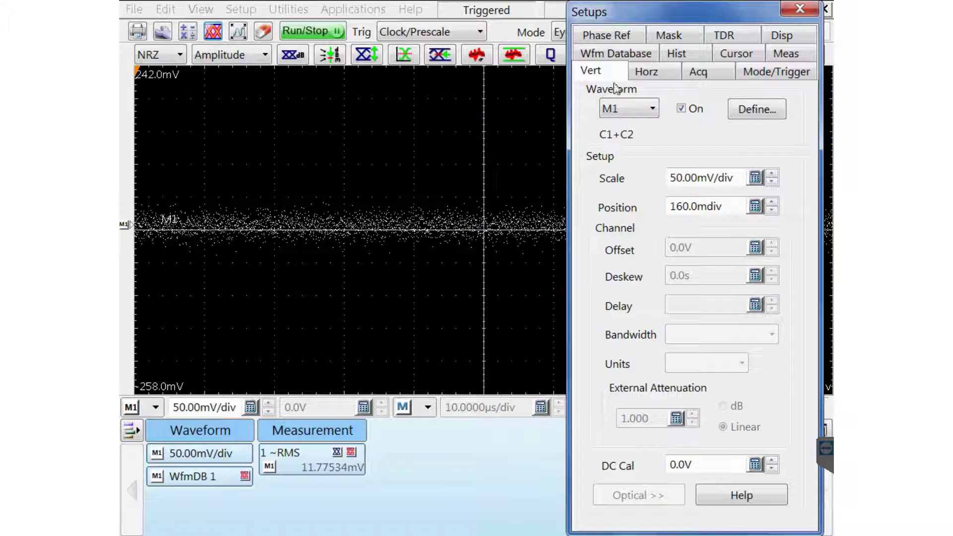
left_click(629, 108)
left_click(618, 139)
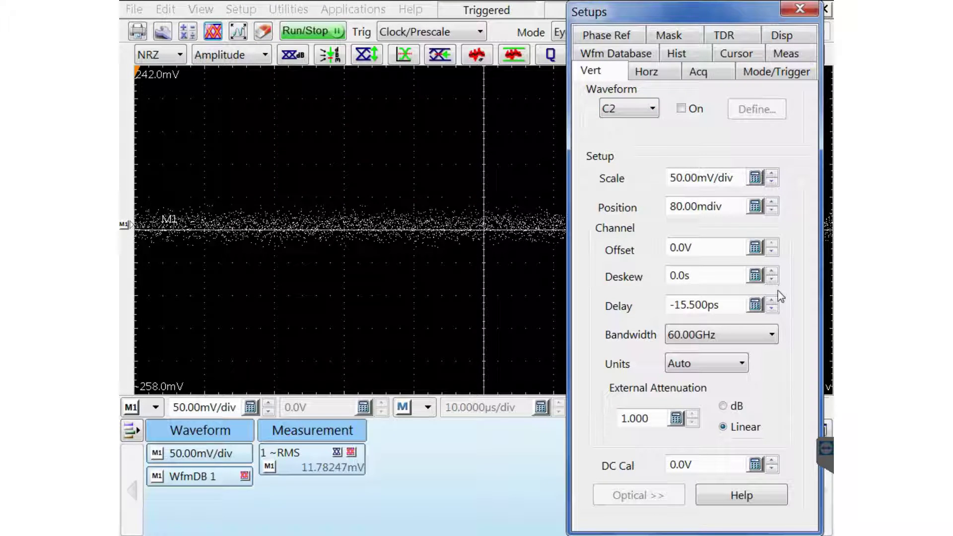
left_click(755, 304)
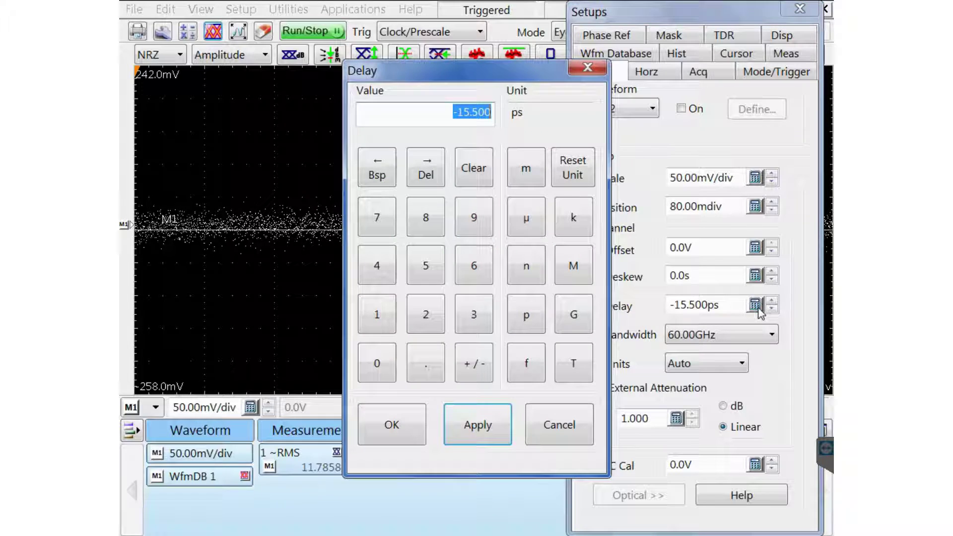
left_click(380, 318)
left_click(427, 217)
left_click(475, 357)
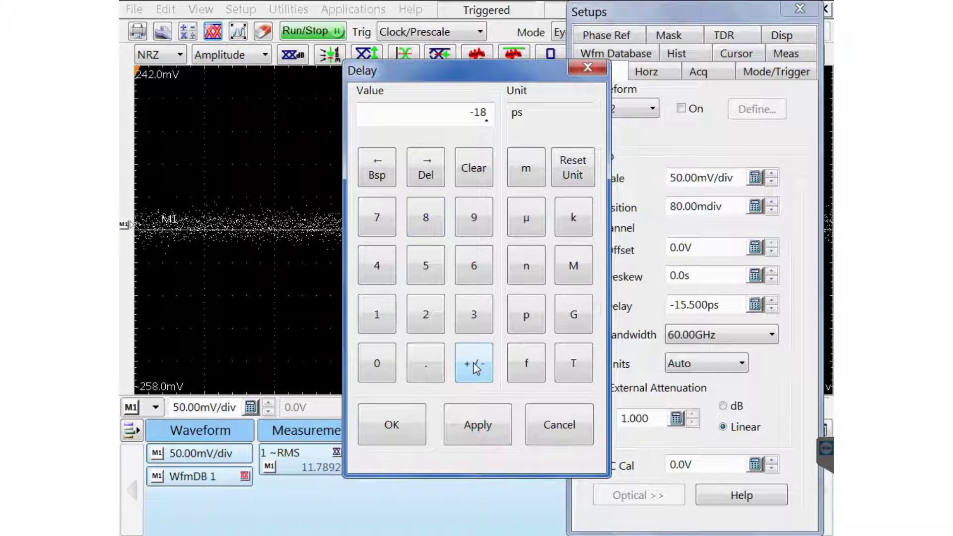
left_click(390, 425)
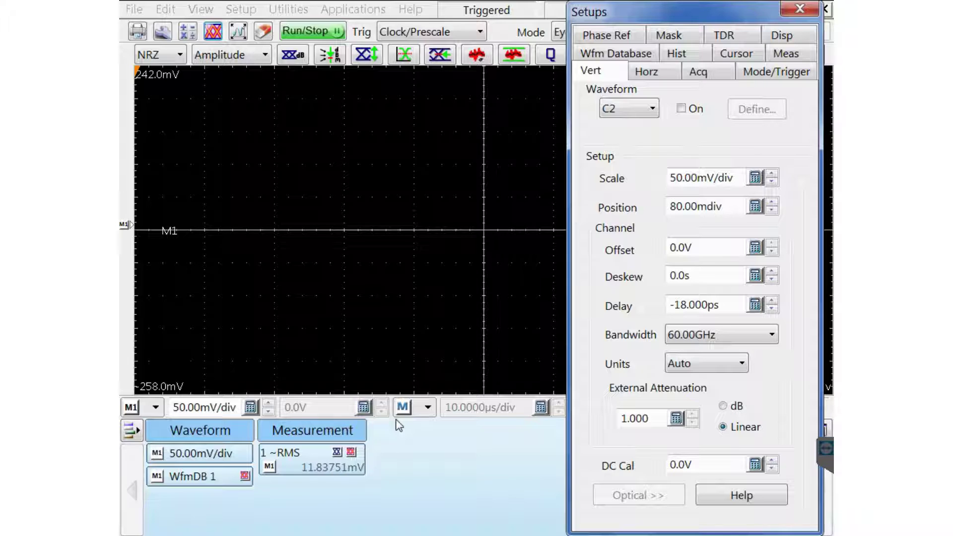
Clear the accumulated data so the common-mode RMS re-accumulates, then close Setups.
key("alt")
left_click(165, 9)
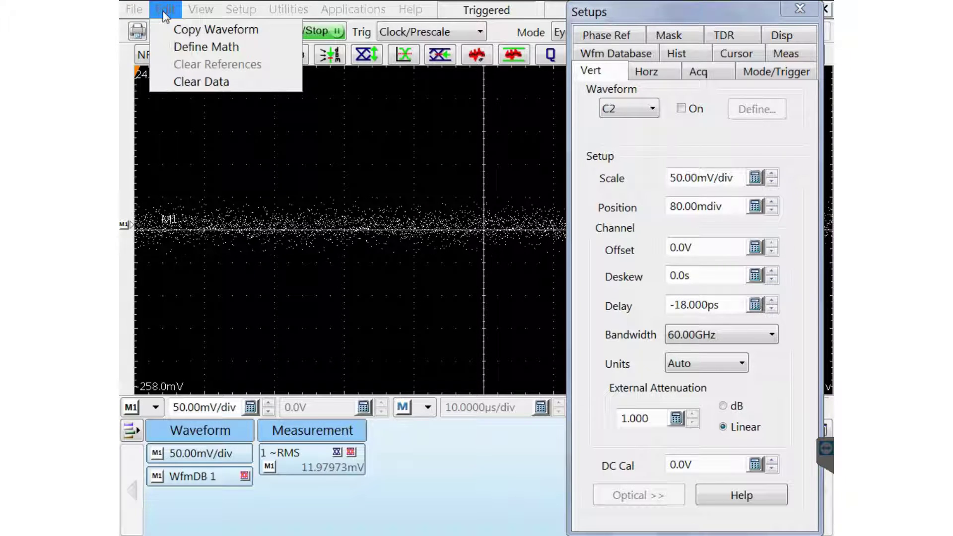
left_click(187, 79)
left_click(801, 8)
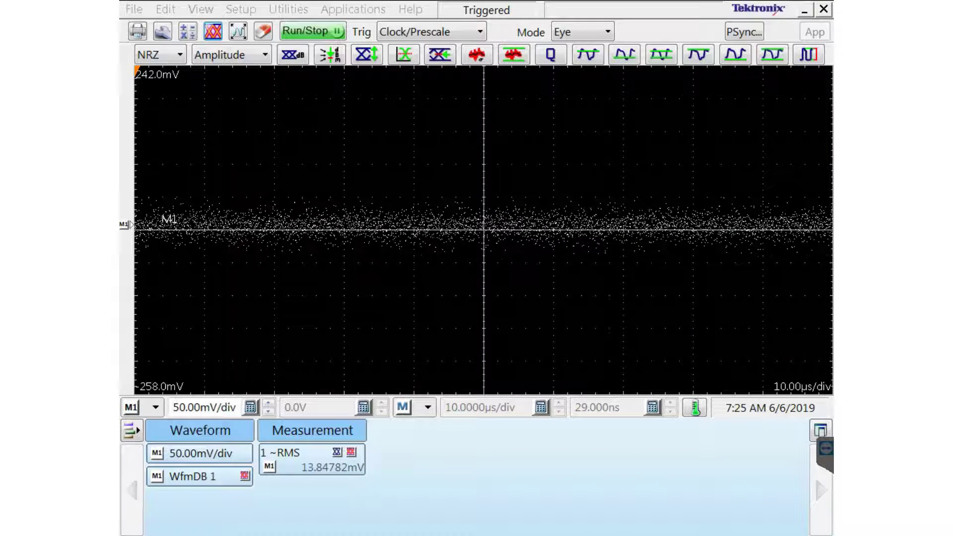
Change C2's delay to -14 ps in the Vertical setup.
left_click(241, 9)
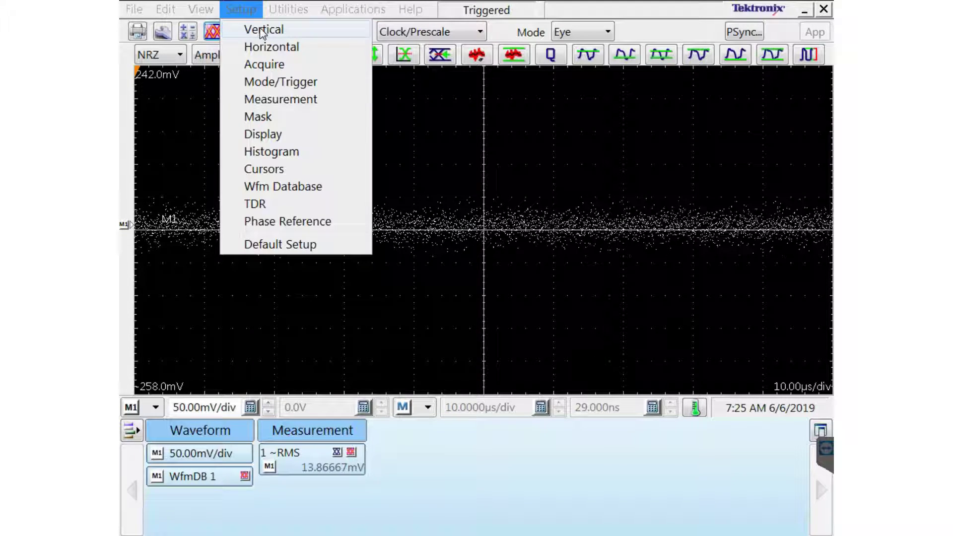
left_click(260, 31)
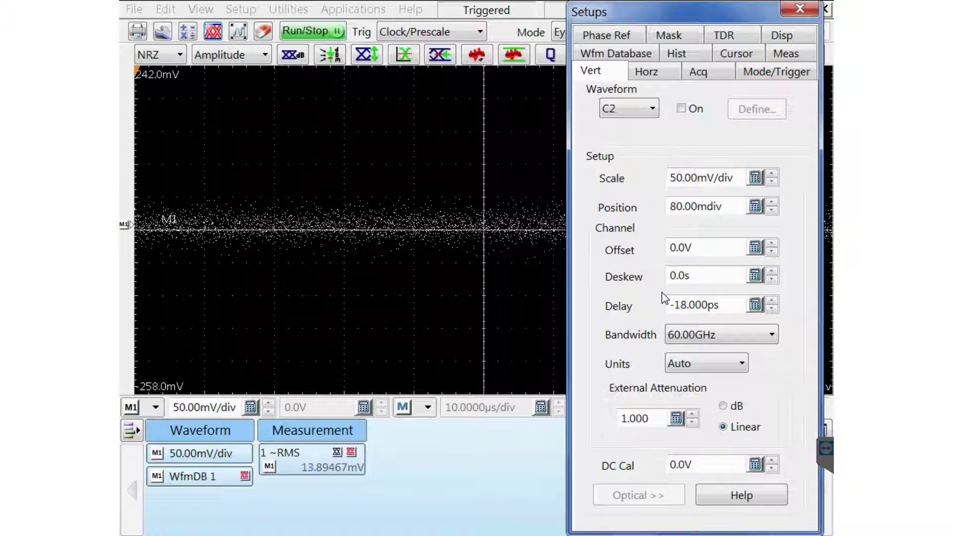
left_click(756, 304)
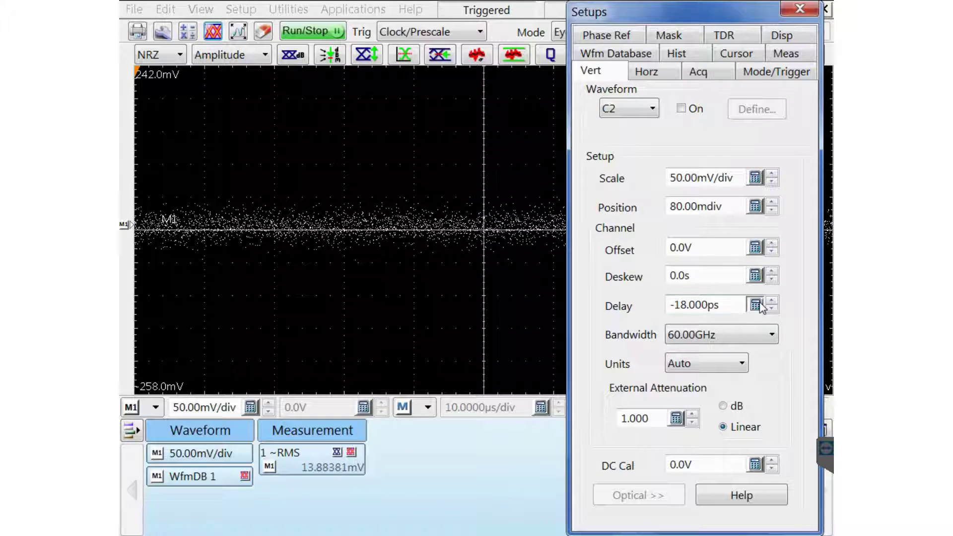
left_click(375, 315)
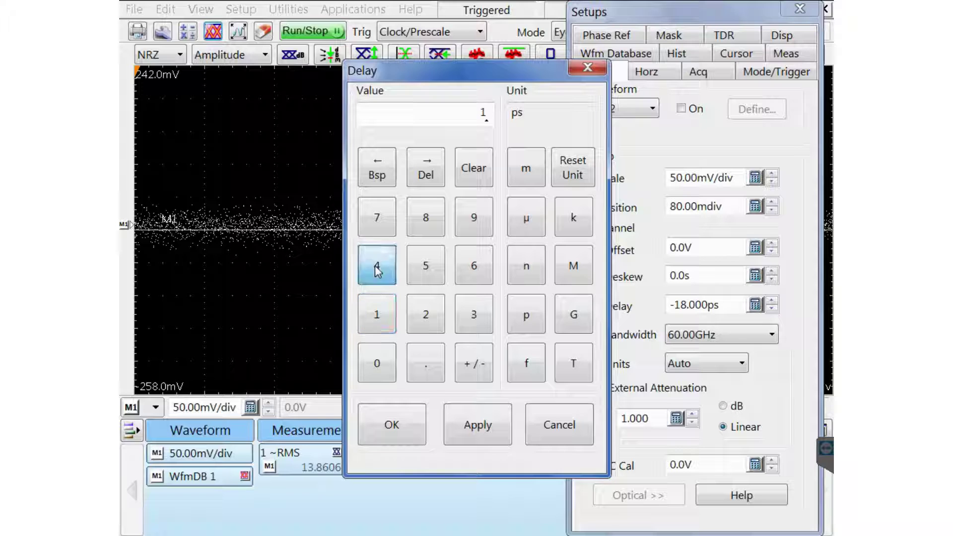
left_click(377, 266)
left_click(480, 366)
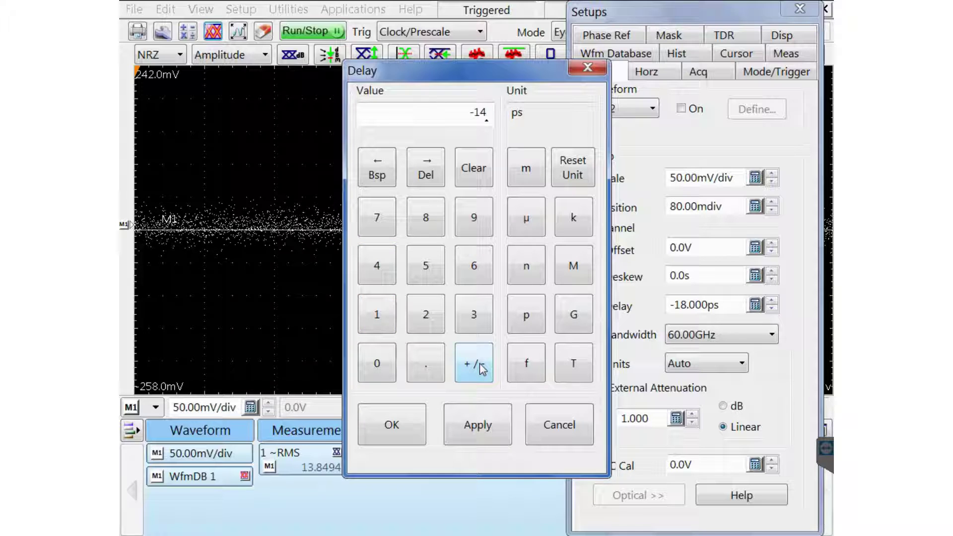
left_click(397, 424)
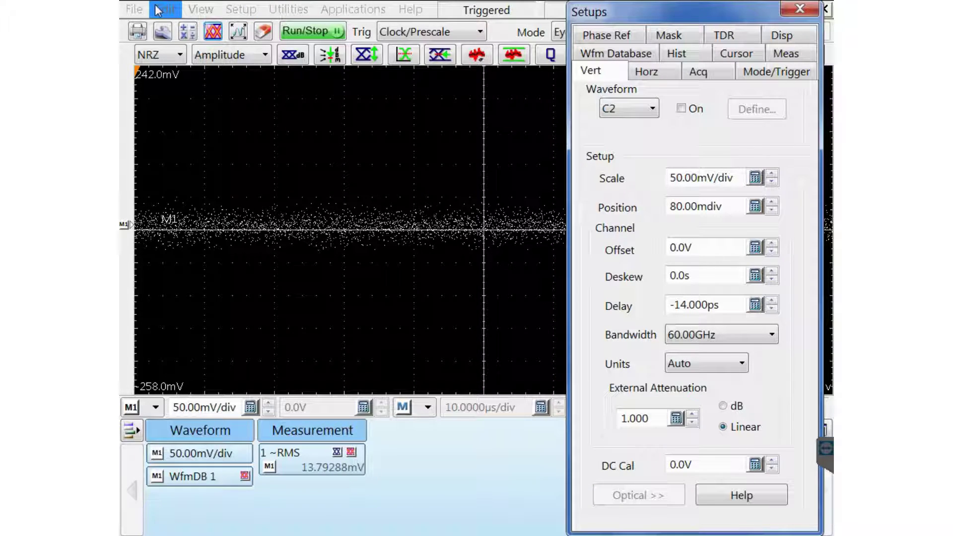
Clear the data to restart RMS accumulation and close the setup panel.
left_click(175, 8)
left_click(196, 78)
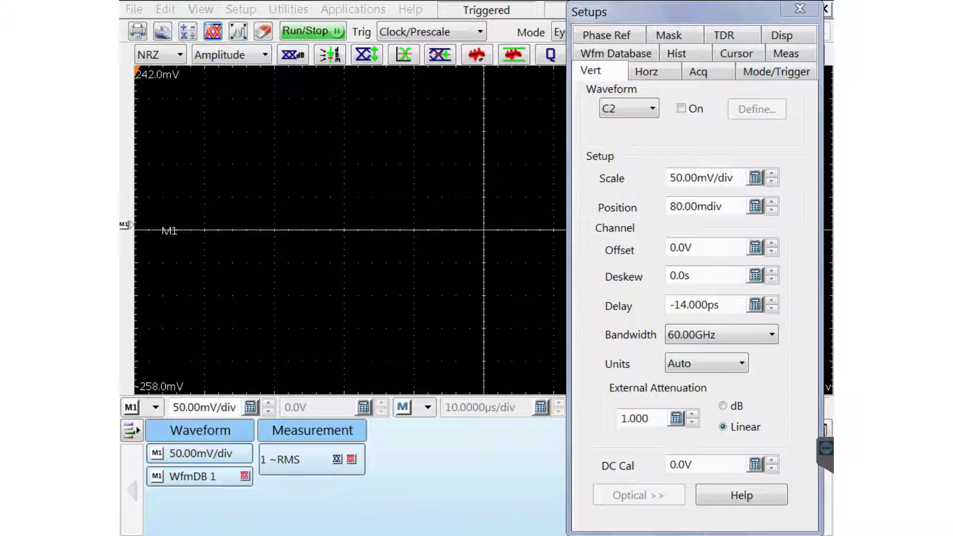
left_click(800, 9)
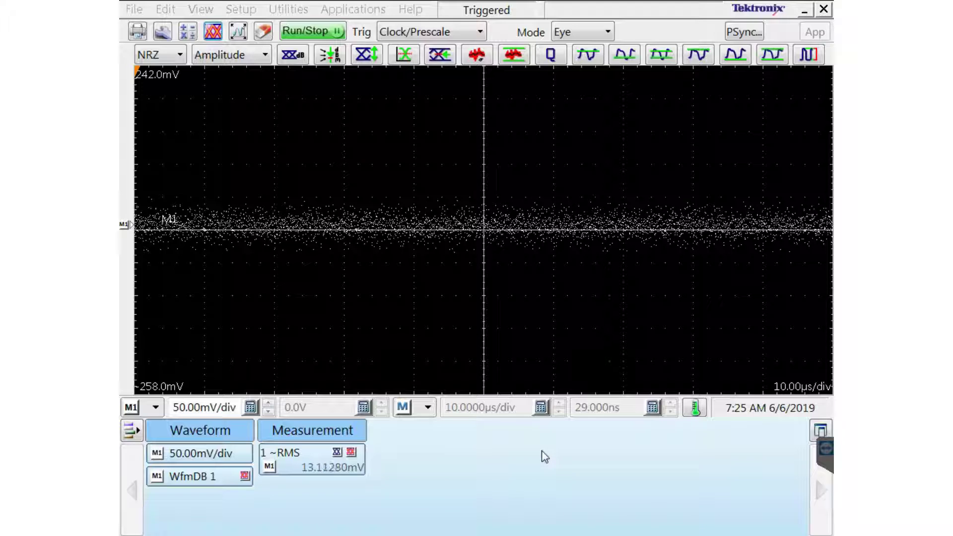
Set C2's delay back to -15.5 ps in the Vertical setup.
left_click(243, 9)
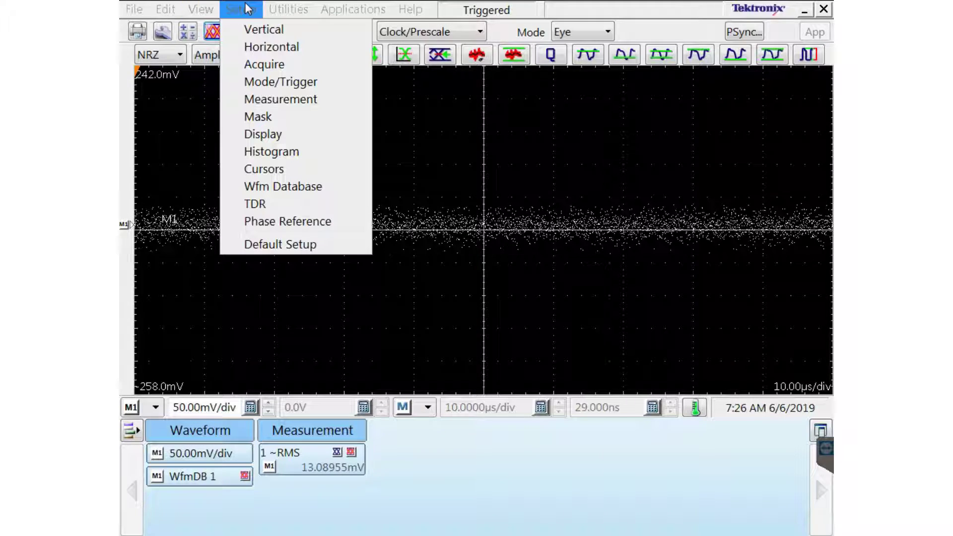
left_click(271, 35)
left_click(756, 305)
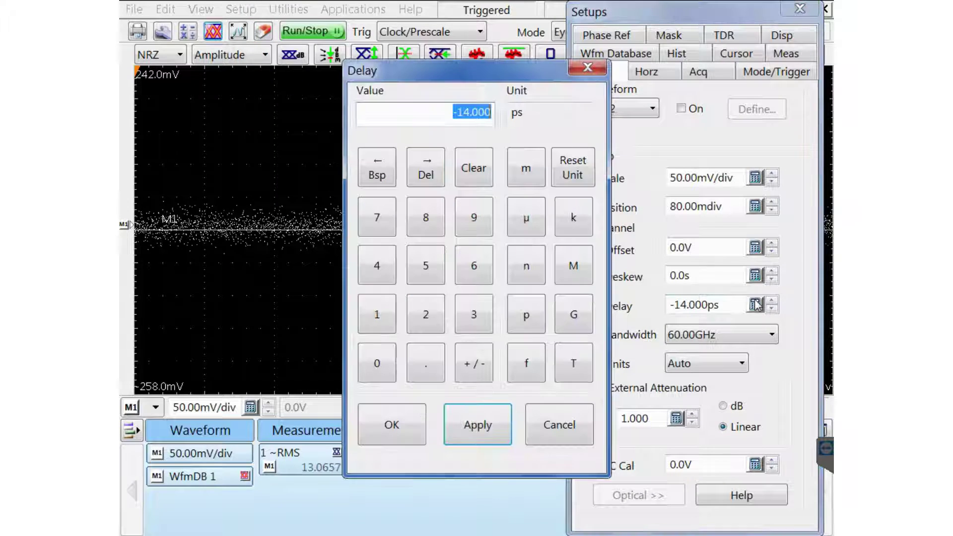
left_click(380, 311)
left_click(428, 271)
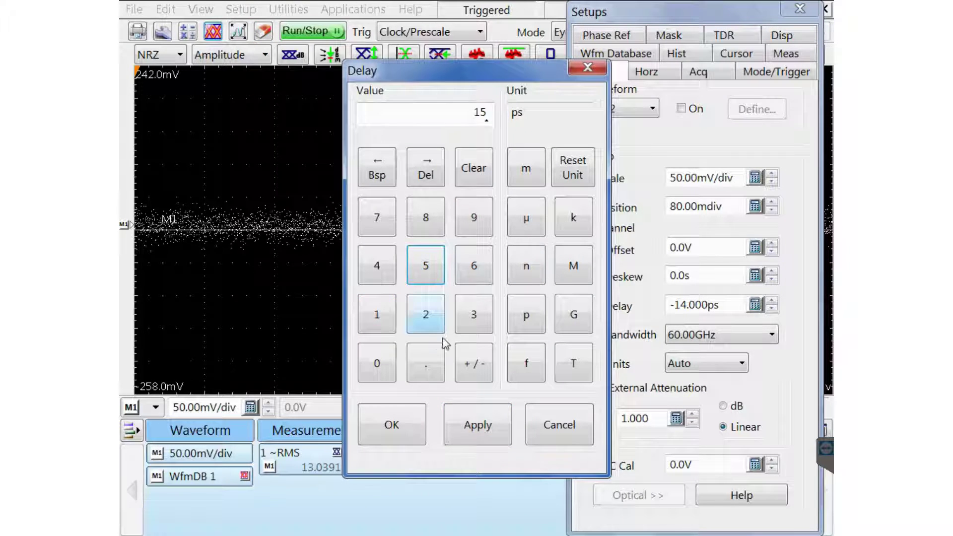
left_click(426, 363)
left_click(426, 266)
left_click(476, 358)
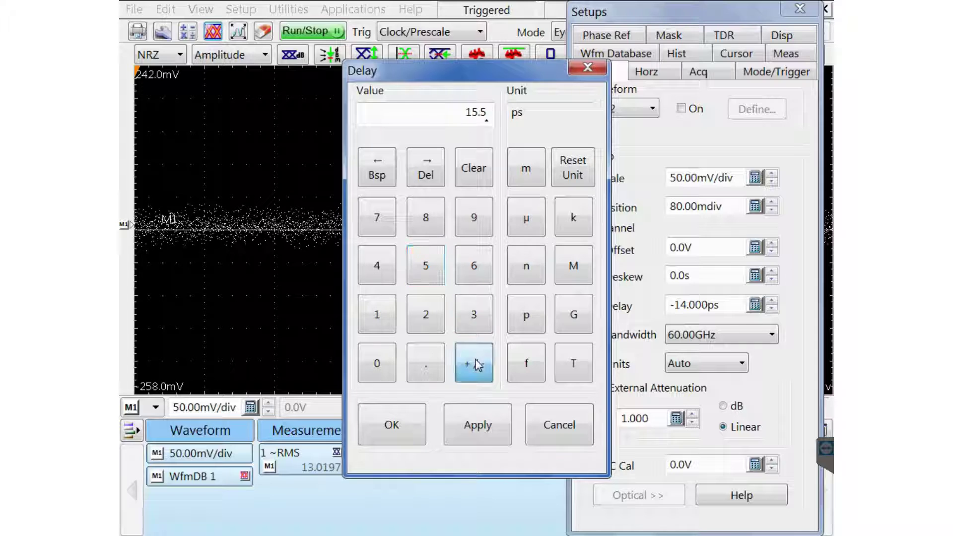
left_click(396, 425)
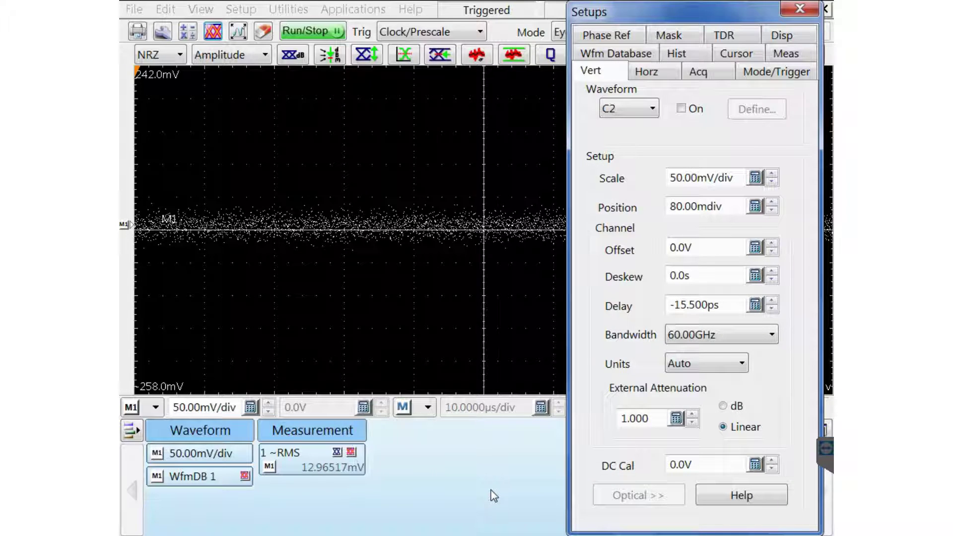
Clear the accumulated data so RMS settles near 11.7 mV, then close Setups.
left_click(164, 10)
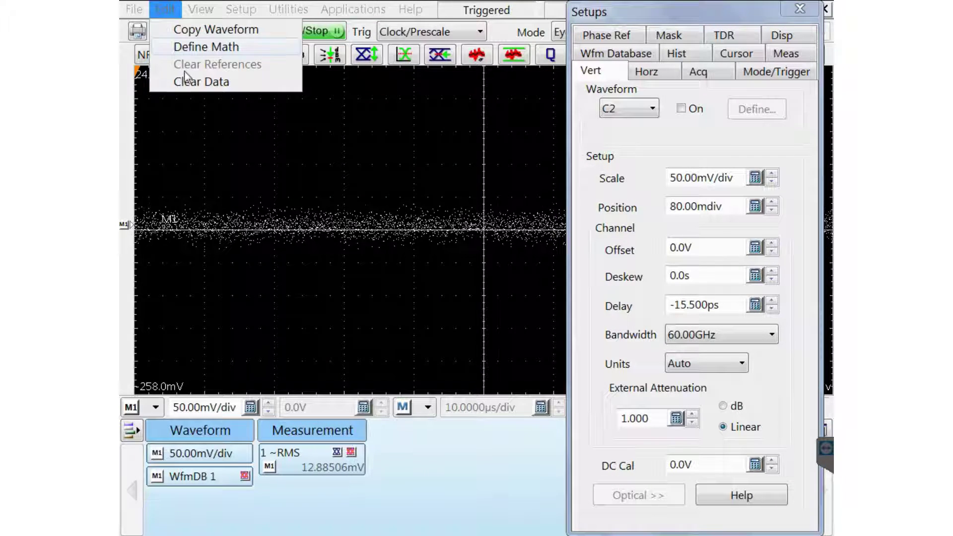
left_click(202, 81)
left_click(800, 8)
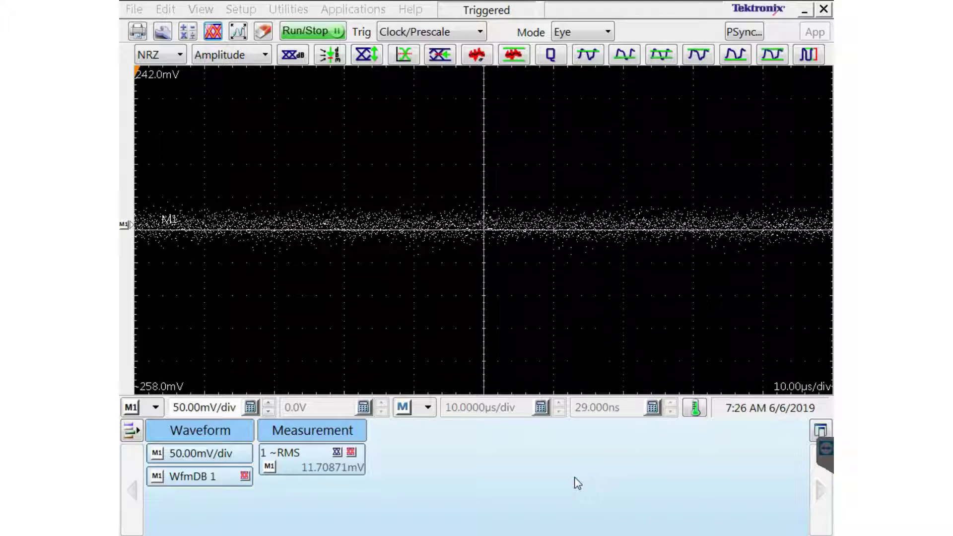
Switch off the AC RMS measurement.
right_click(334, 452)
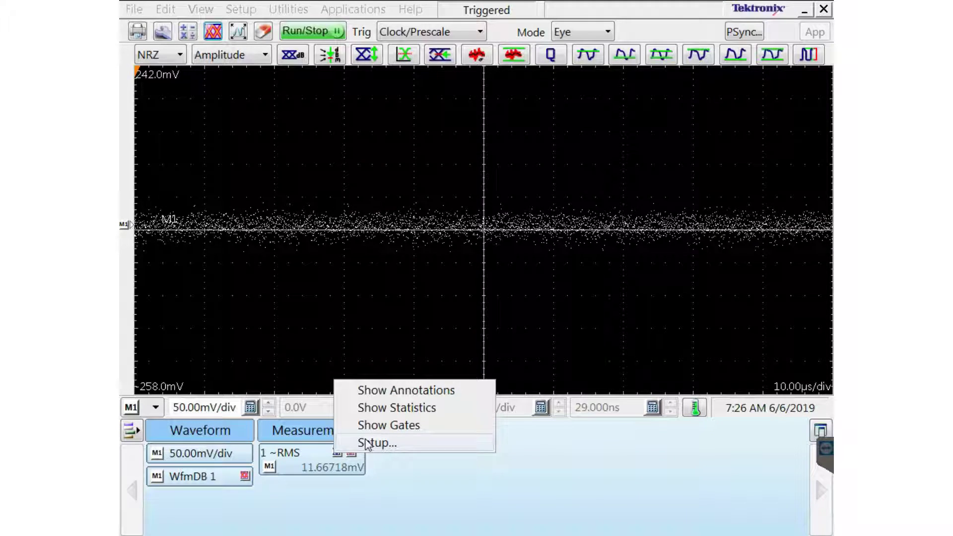
left_click(382, 441)
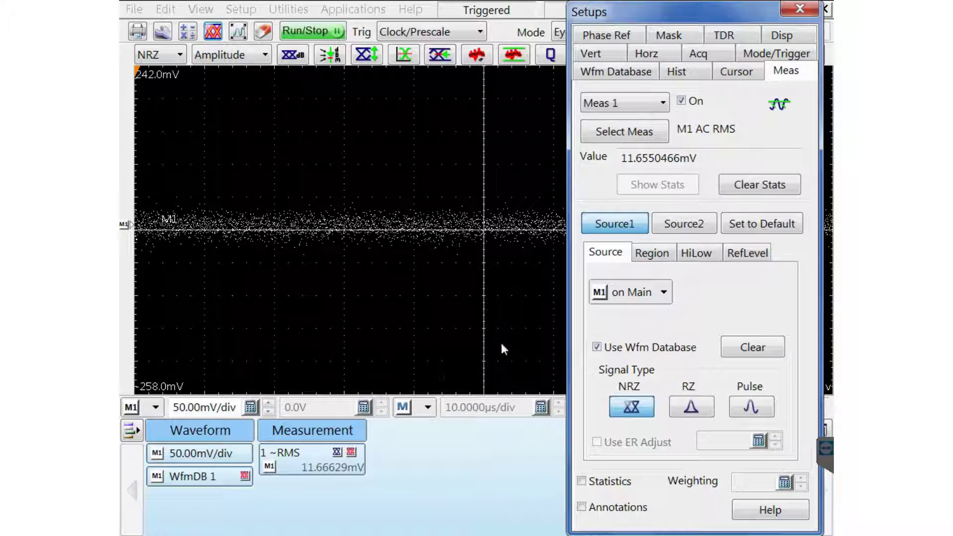
left_click(682, 101)
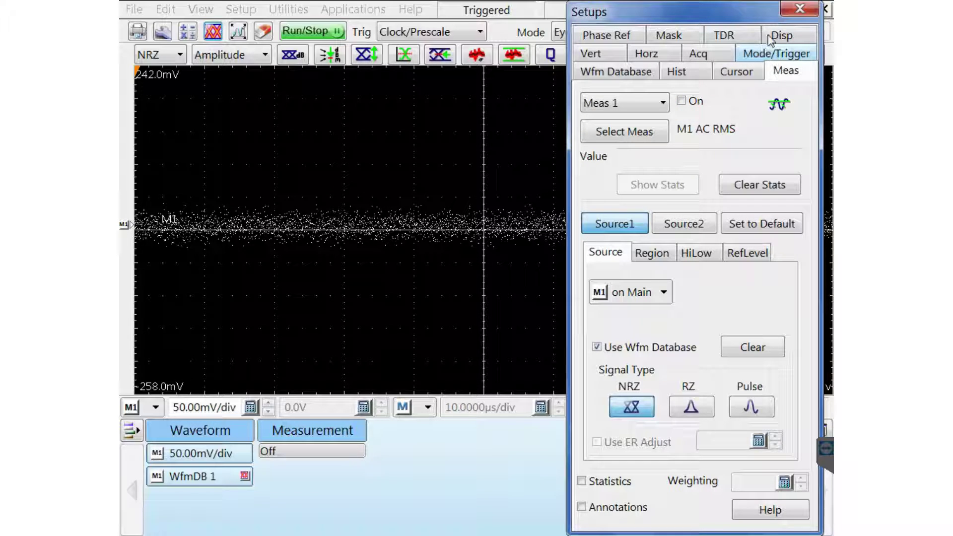
left_click(800, 9)
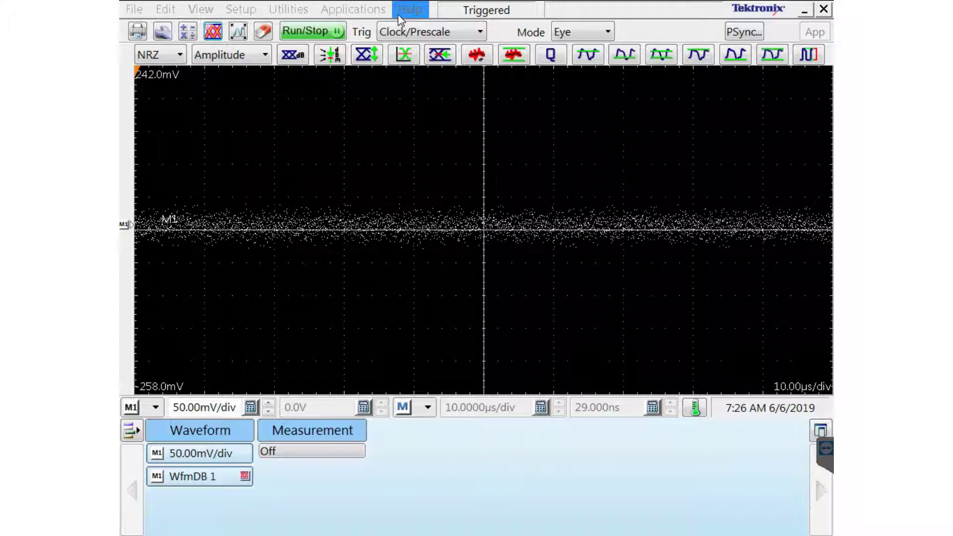
Redefine math waveform M1 as C1-C2 instead of C1+C2.
left_click(165, 9)
left_click(188, 46)
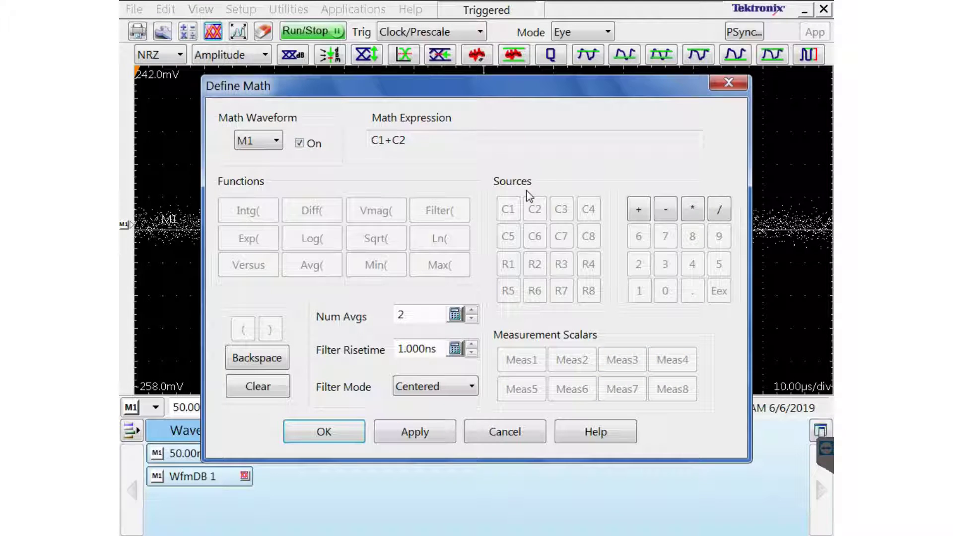
left_click(257, 358)
left_click(257, 358)
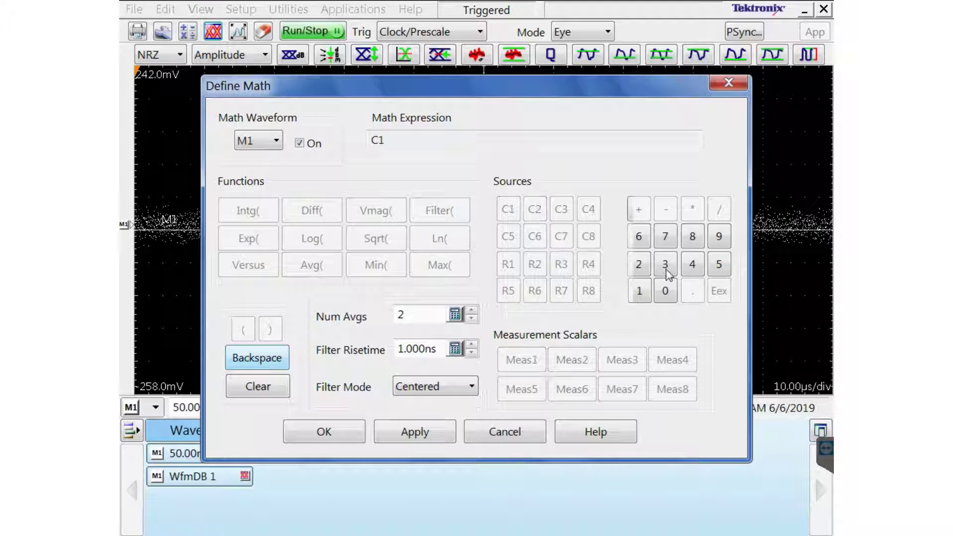
left_click(667, 209)
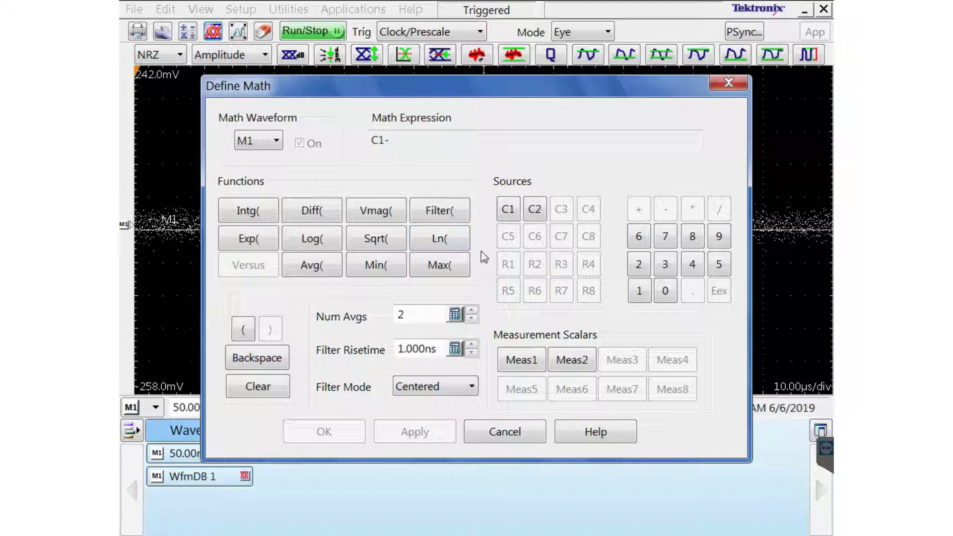
left_click(535, 209)
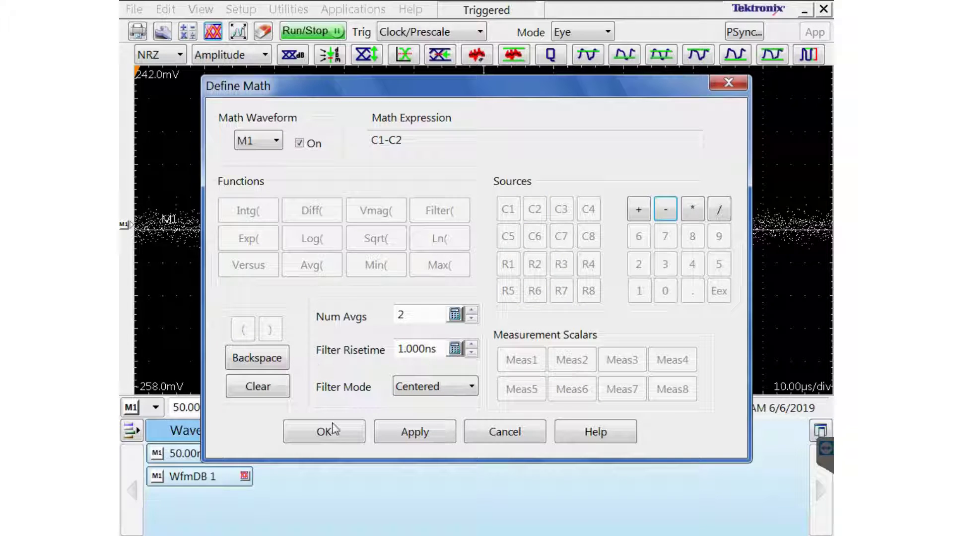
left_click(326, 432)
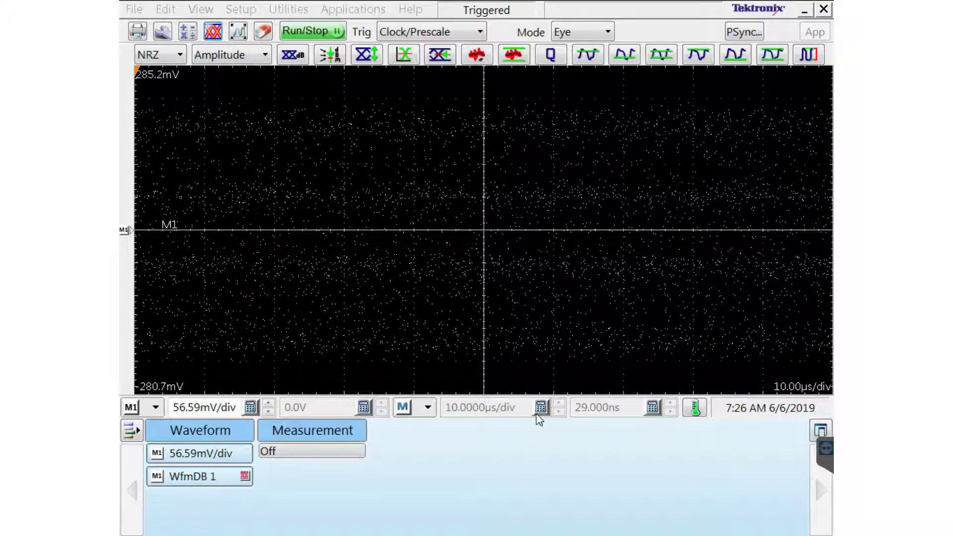
Set the horizontal timebase to 10 ps/div to display M1's three-level PAM4 eye.
left_click(241, 9)
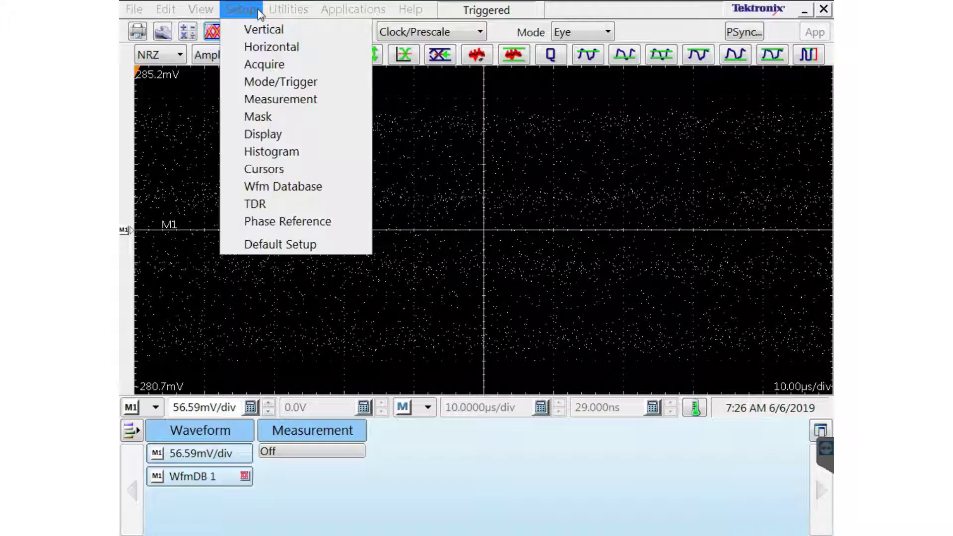
left_click(288, 9)
left_click(278, 46)
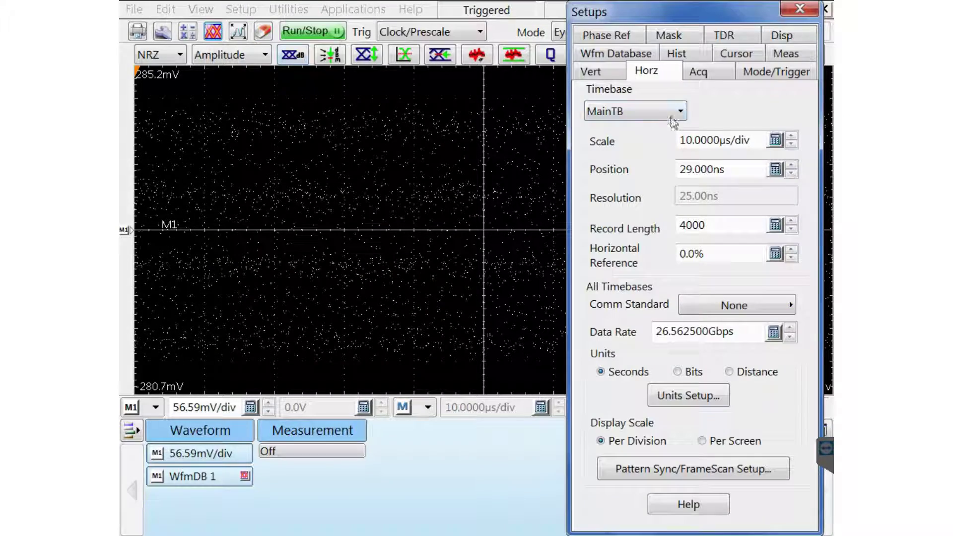
left_click(775, 140)
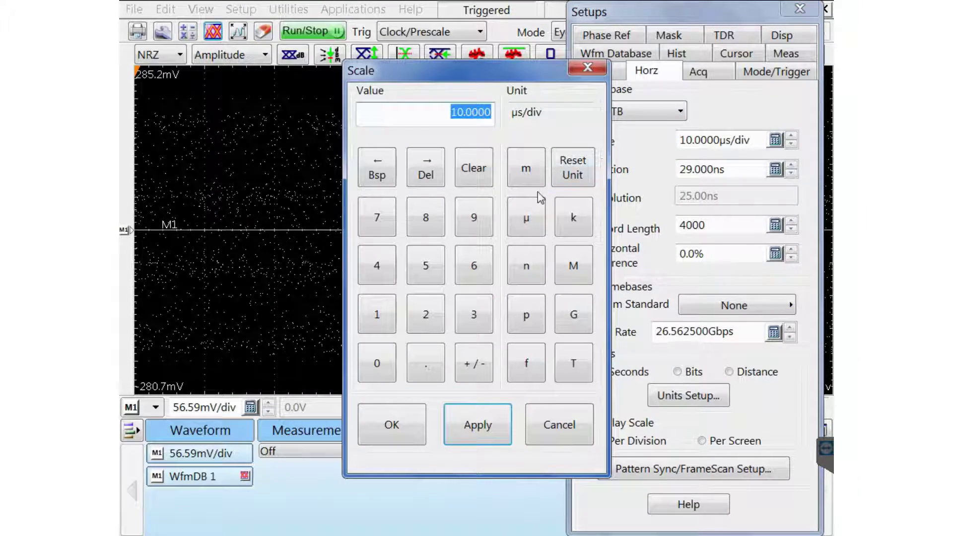
left_click(527, 318)
left_click(380, 420)
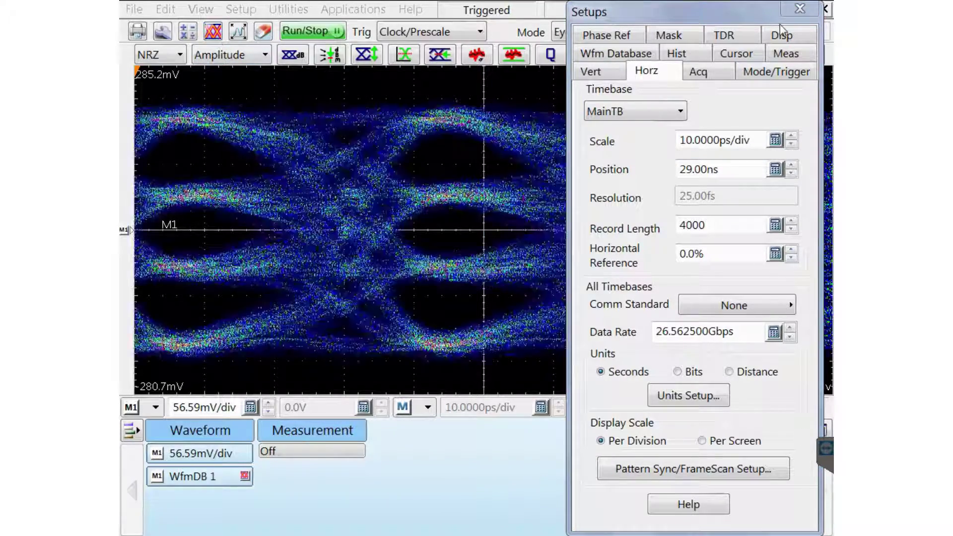
left_click(800, 9)
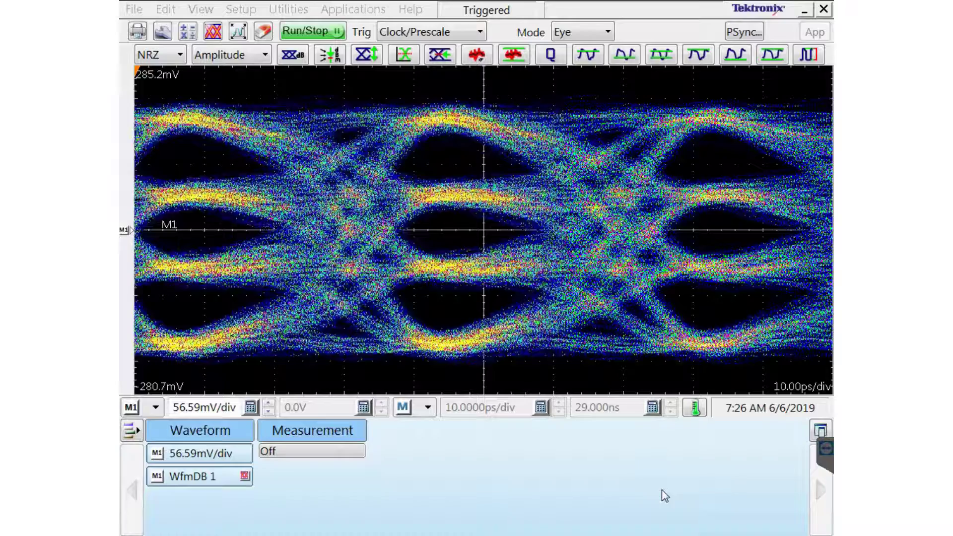